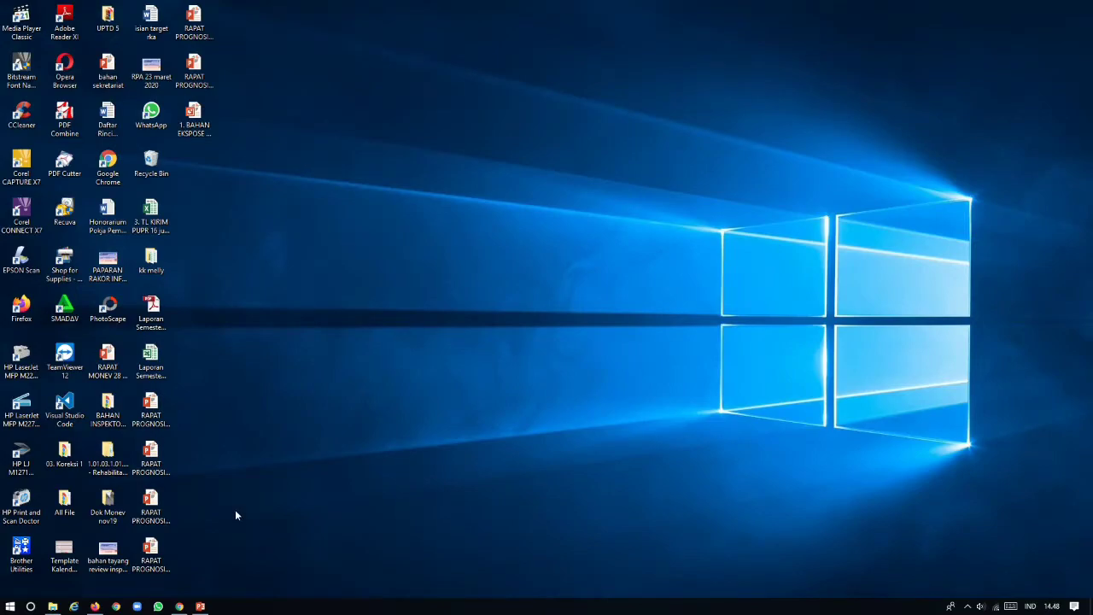
Bring up the blank single-slide 'jerapah dan alam' presentation in PowerPoint
click(199, 607)
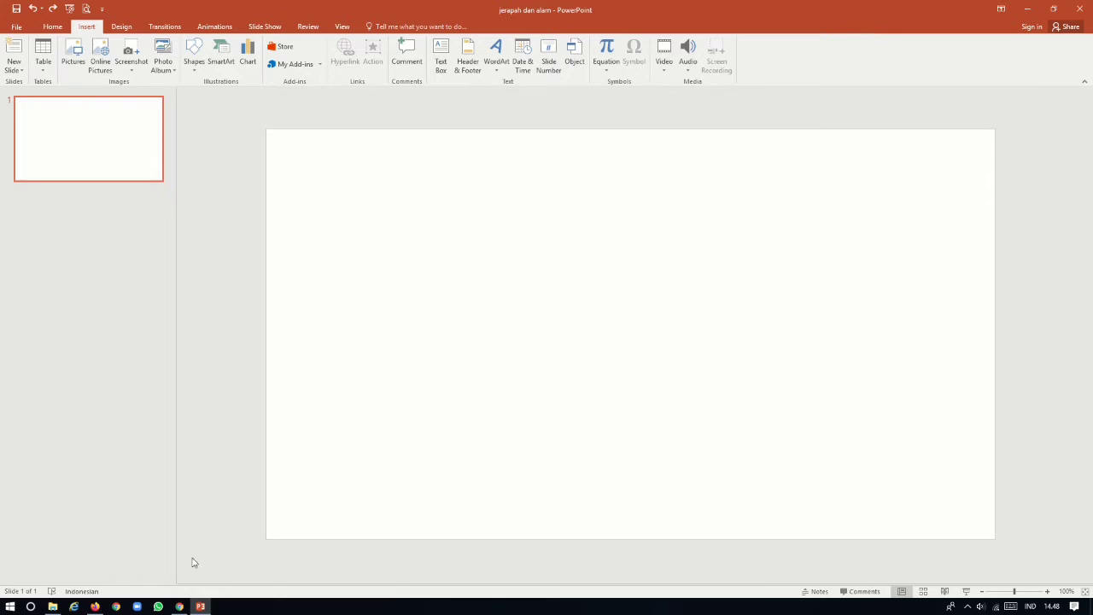
Search Google for 'gambar binatang kartun' and show only image results
click(180, 608)
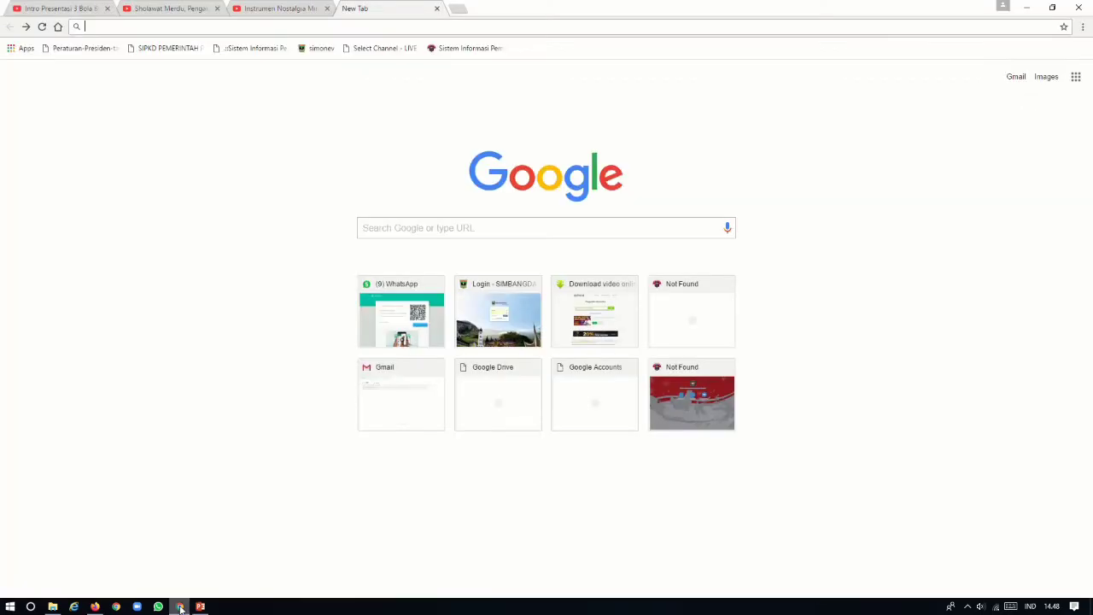
click(381, 232)
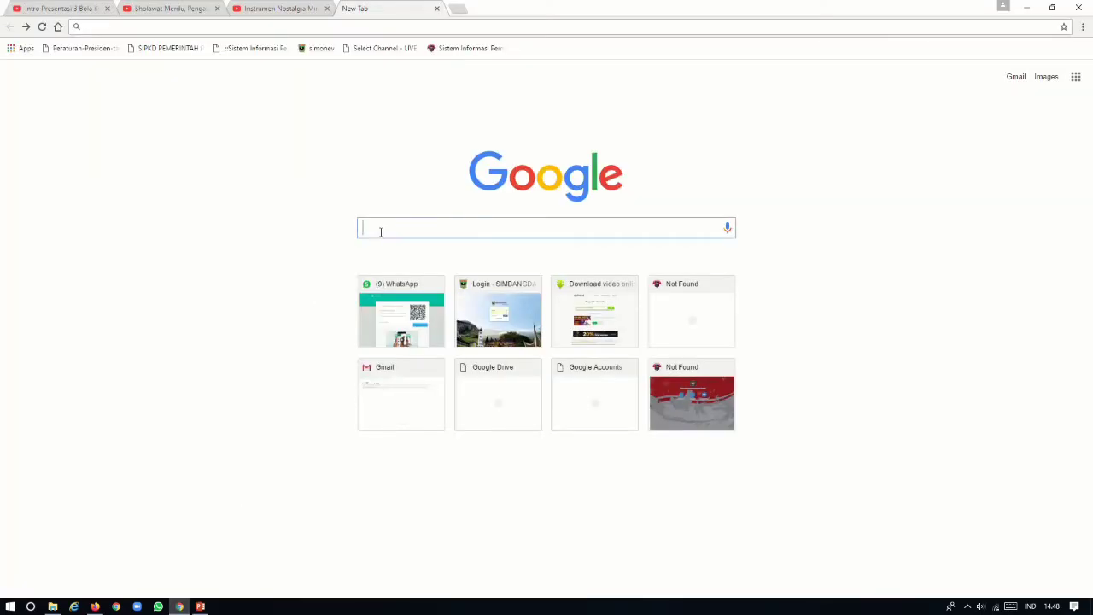
text(g)
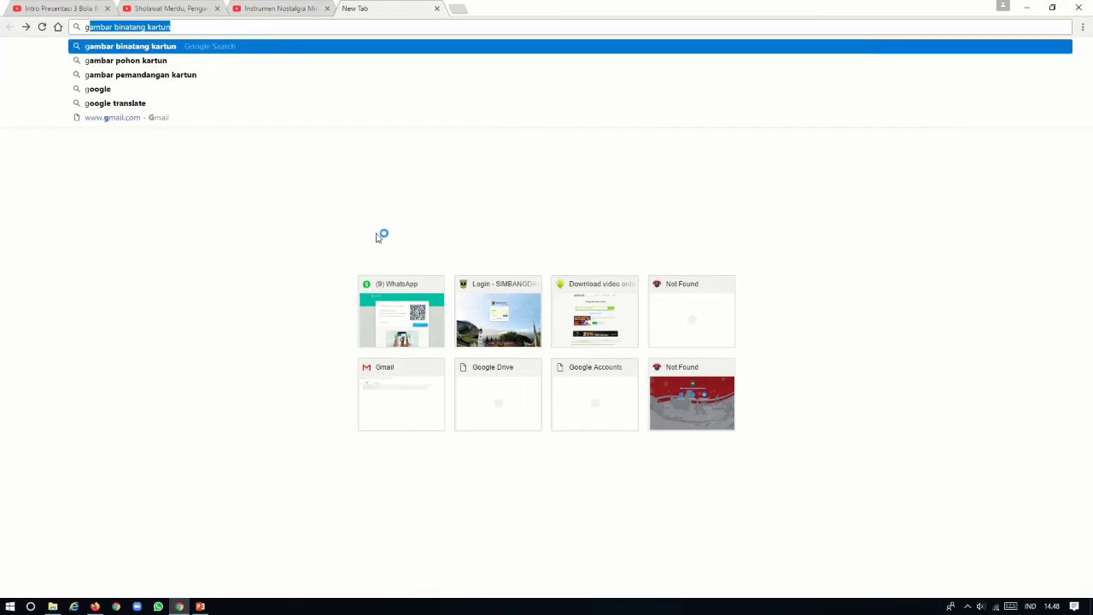
text(a)
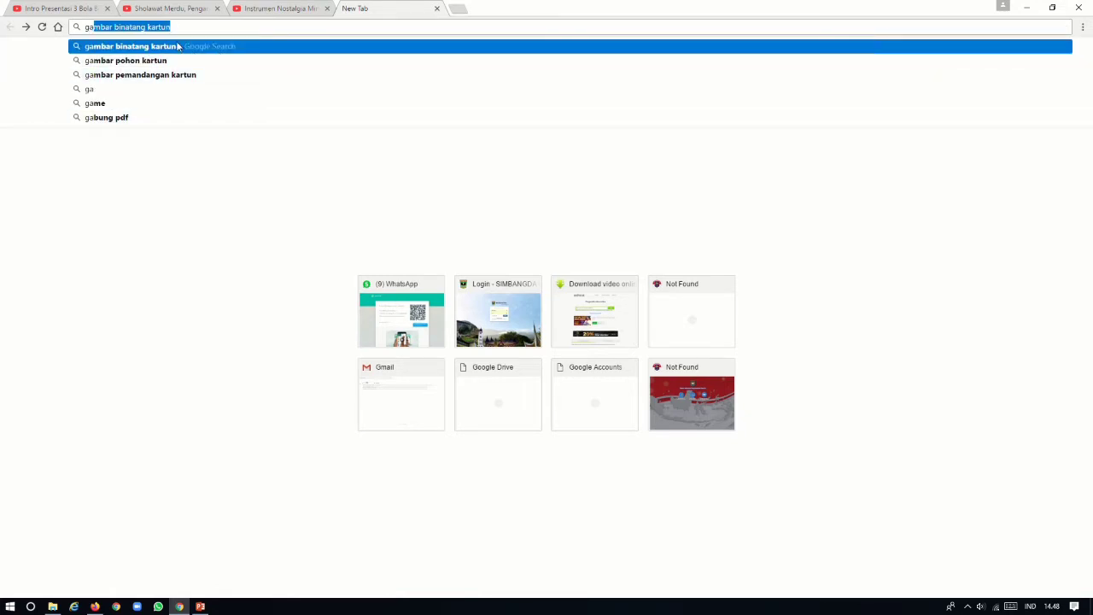
key(Return)
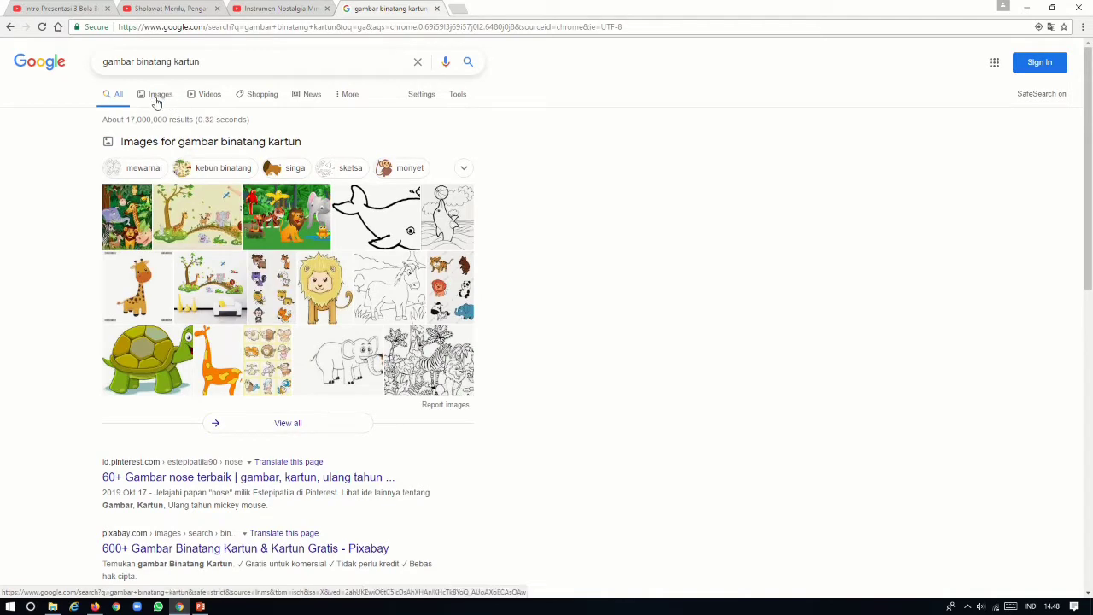
click(156, 95)
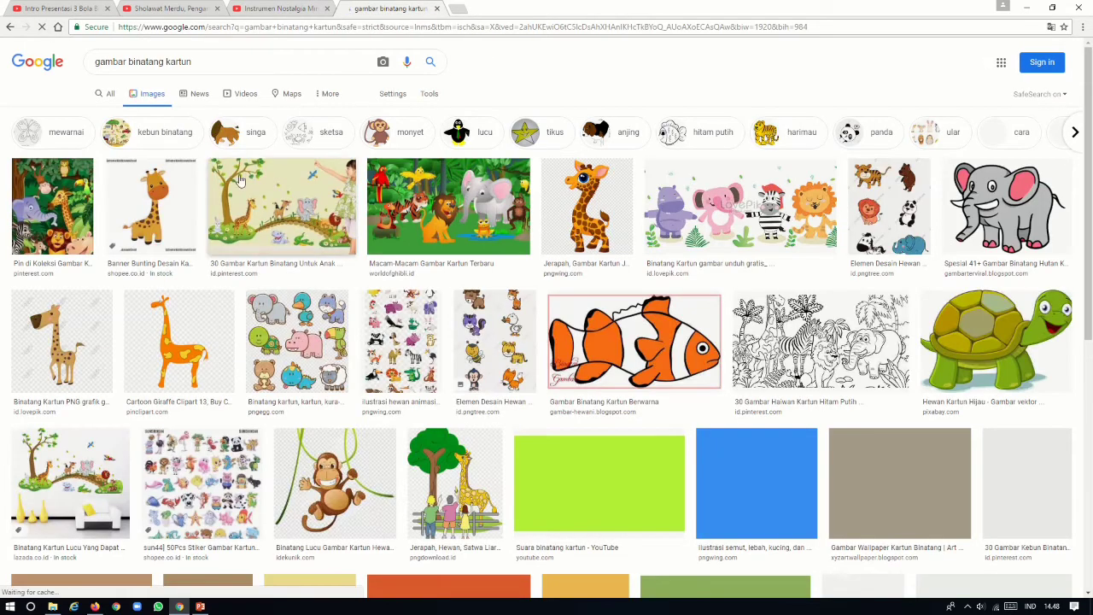
Browse the results, copy the cartoon giraffe image's address, and return to the presentation
scroll(388, 317, down, 4)
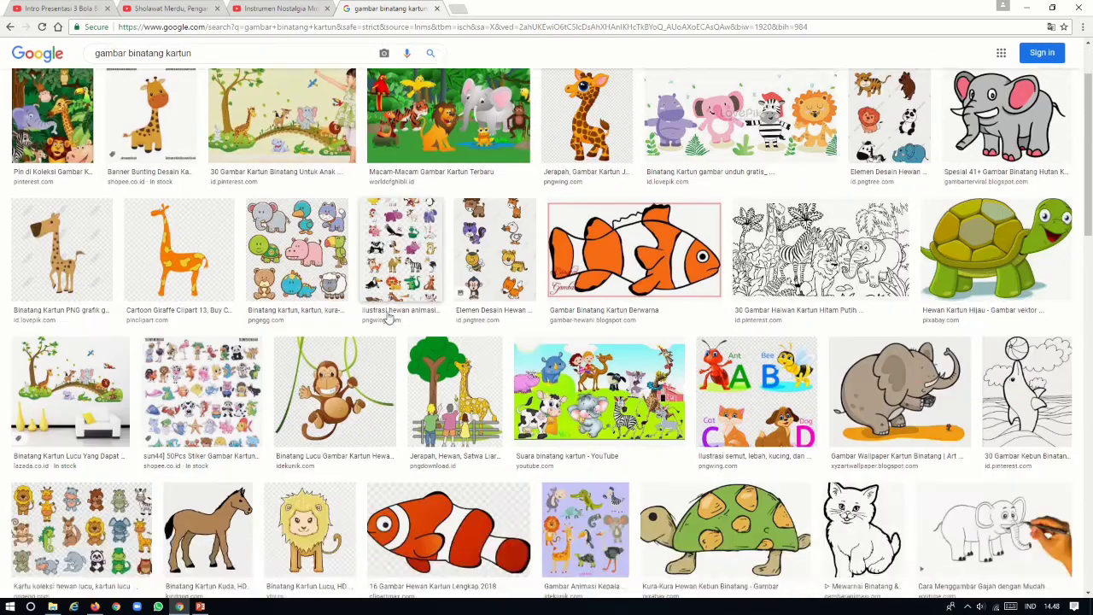
scroll(389, 316, down, 3)
scroll(388, 317, down, 3)
scroll(388, 318, down, 4)
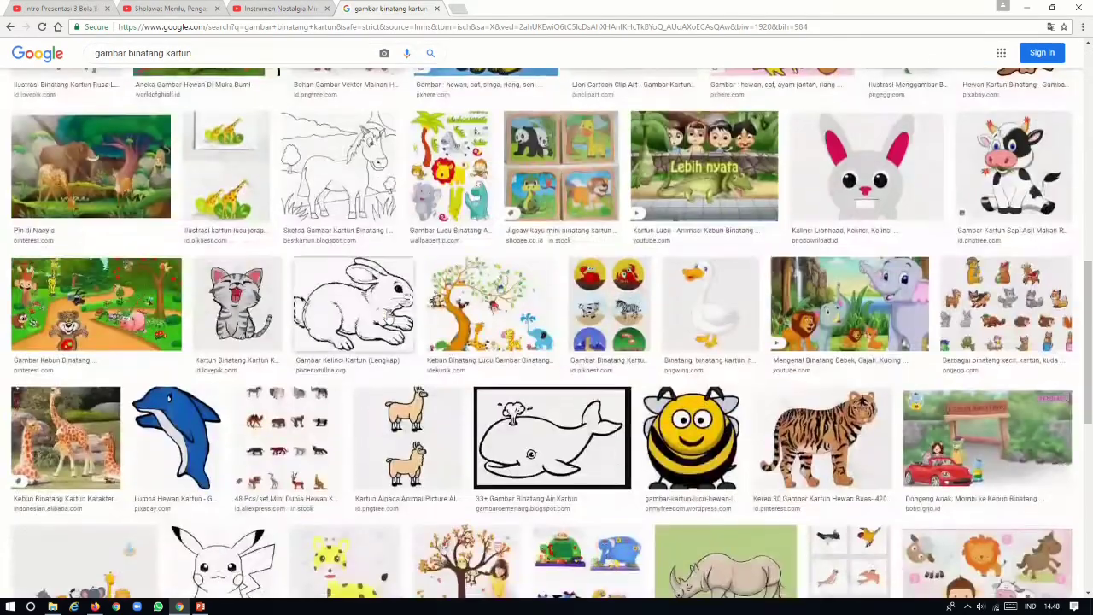
scroll(389, 318, down, 3)
scroll(389, 318, down, 2)
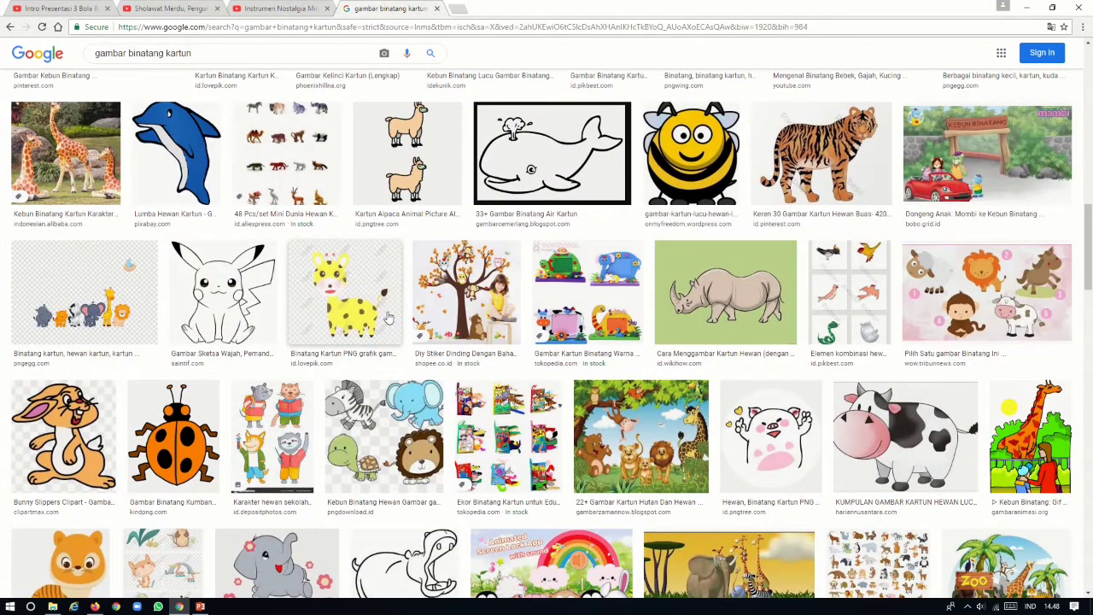
scroll(388, 317, down, 2)
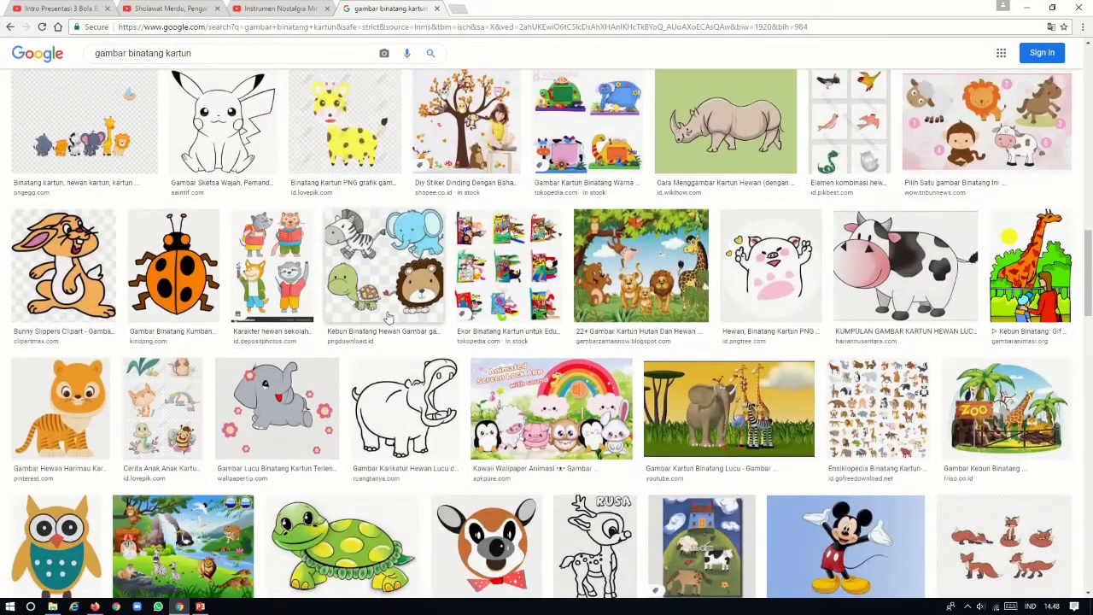
scroll(388, 317, down, 2)
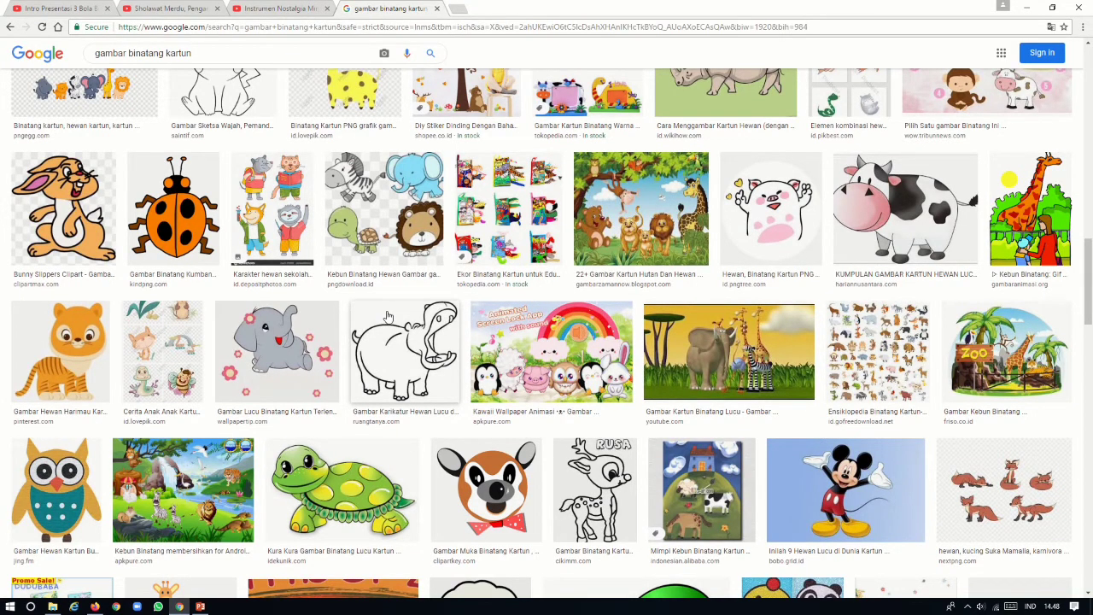
scroll(388, 317, up, 4)
scroll(389, 312, up, 4)
scroll(389, 303, up, 3)
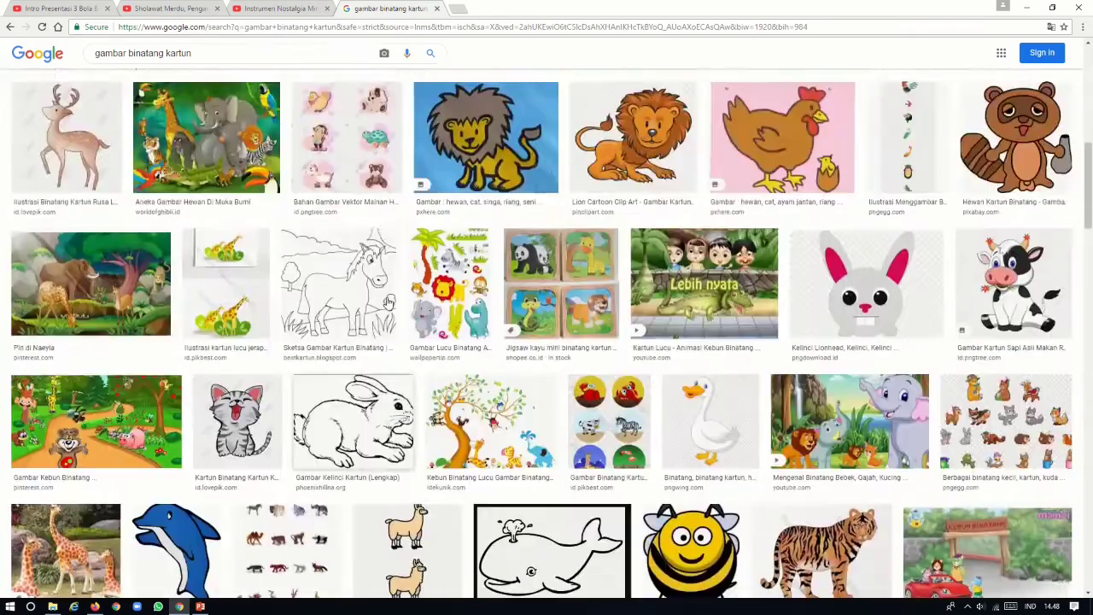
scroll(389, 303, up, 3)
scroll(388, 303, up, 4)
scroll(388, 304, up, 4)
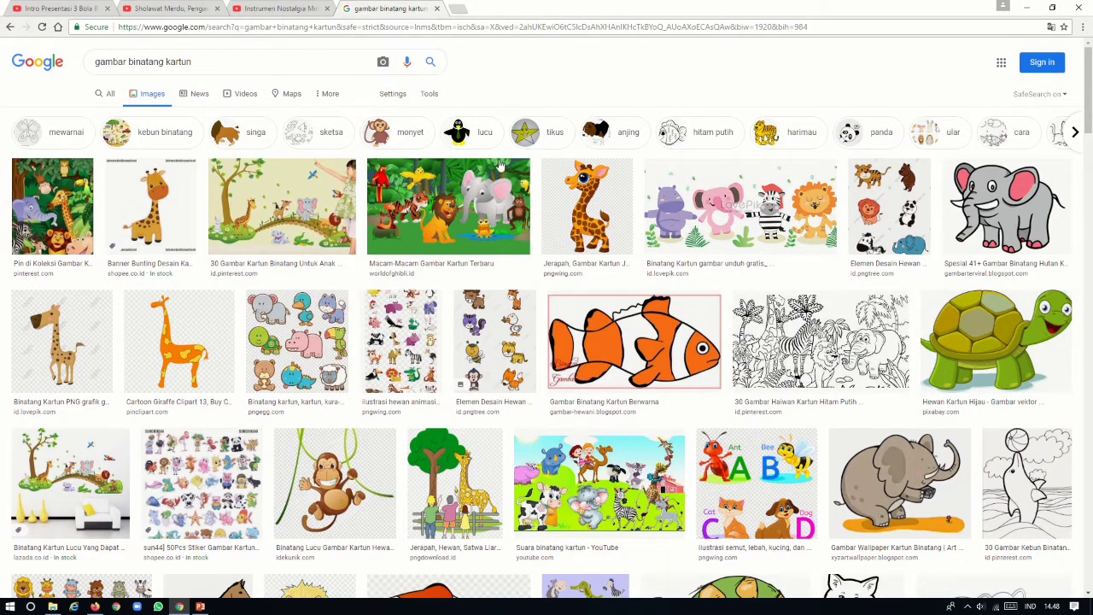
right_click(560, 197)
click(606, 327)
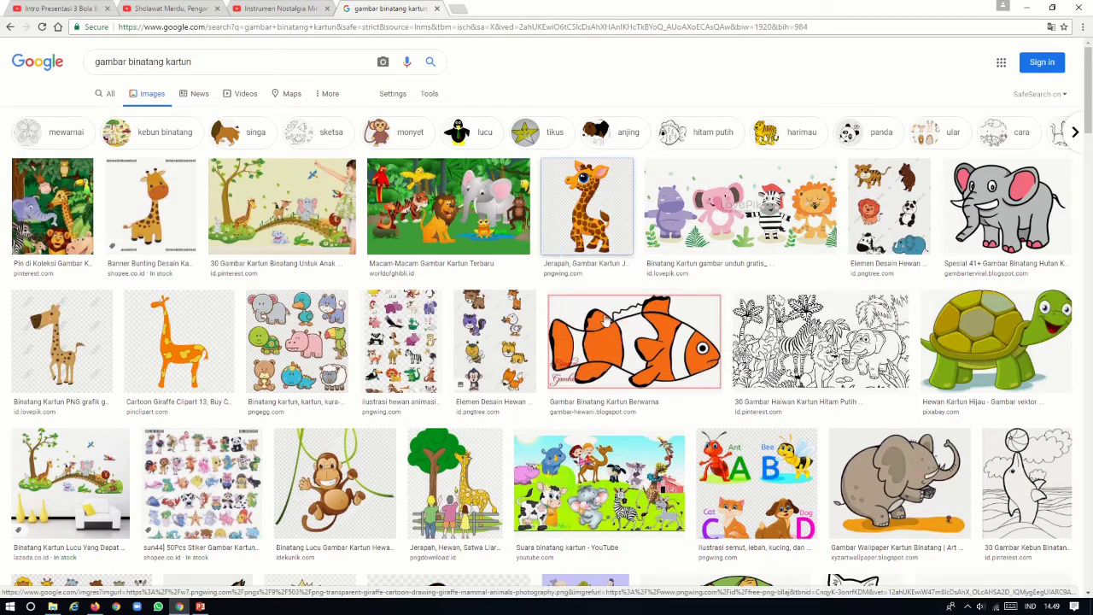
click(202, 607)
right_click(420, 245)
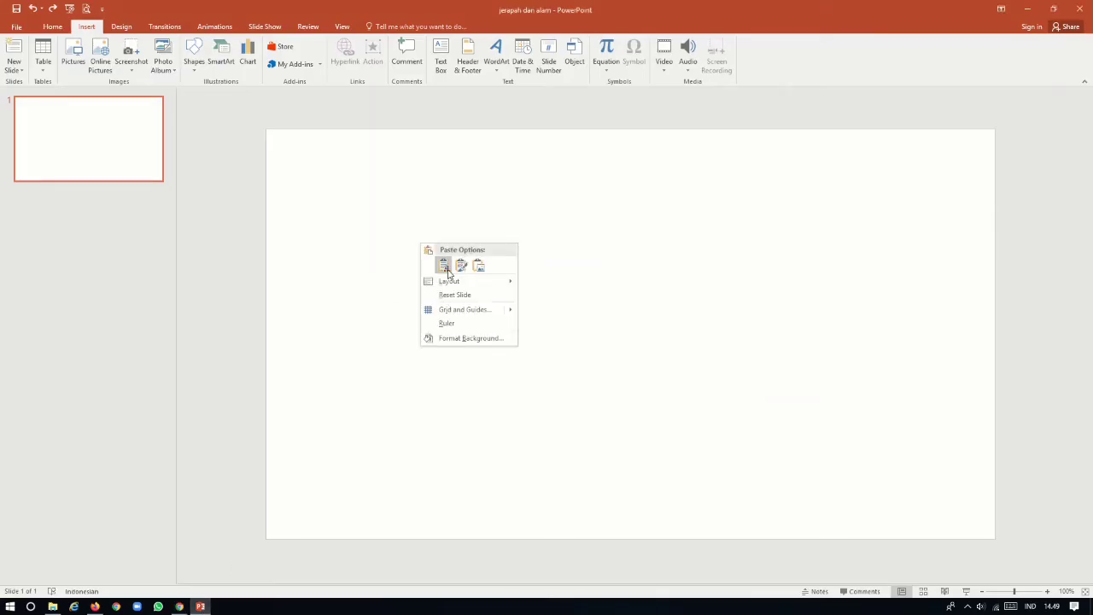
click(444, 265)
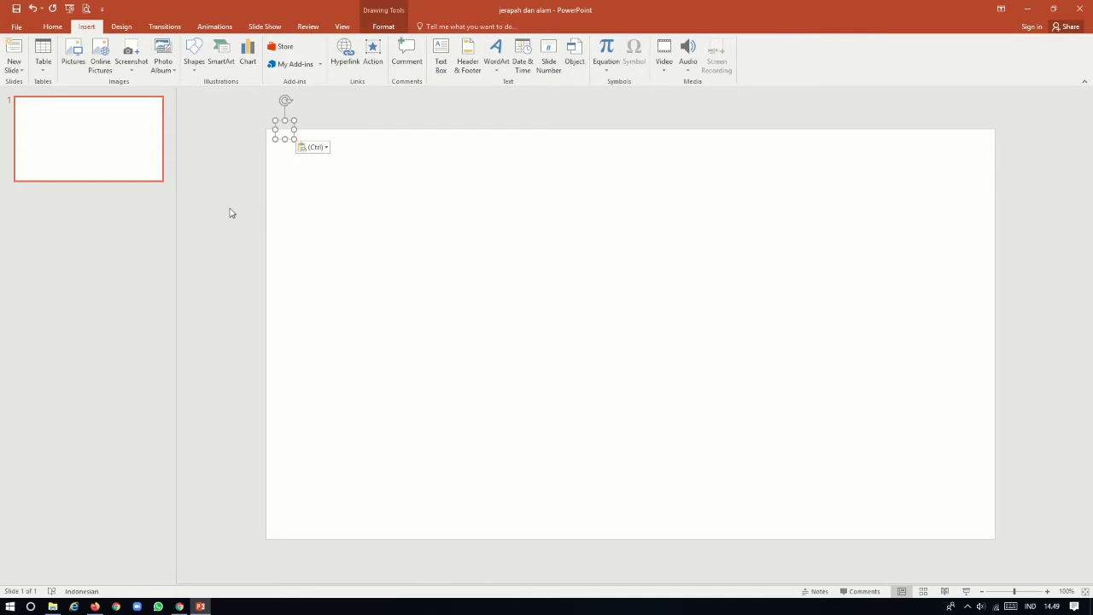
key(Delete)
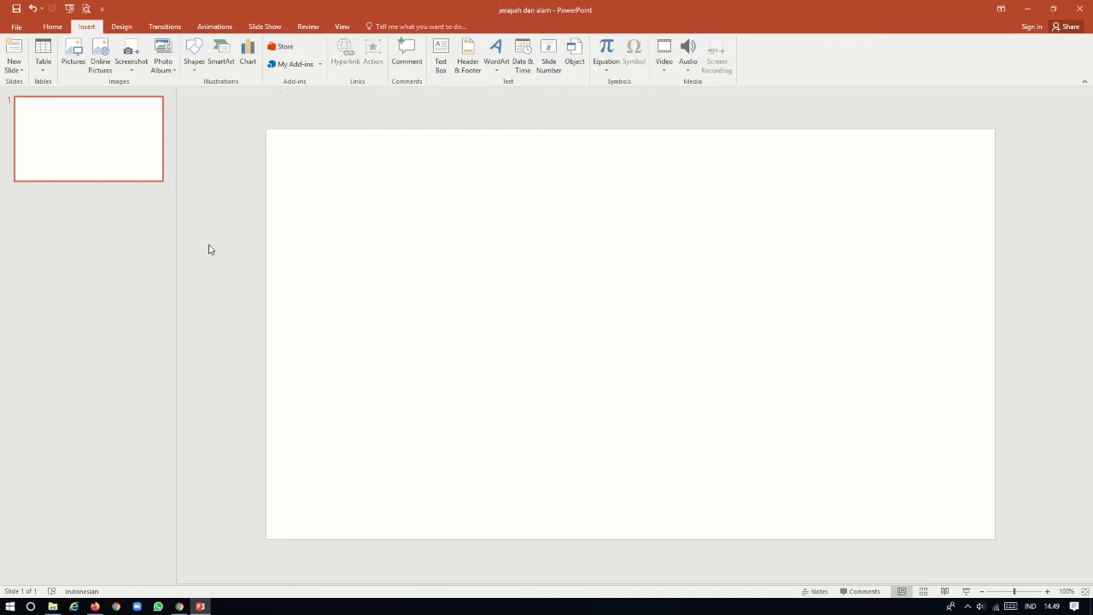
click(180, 606)
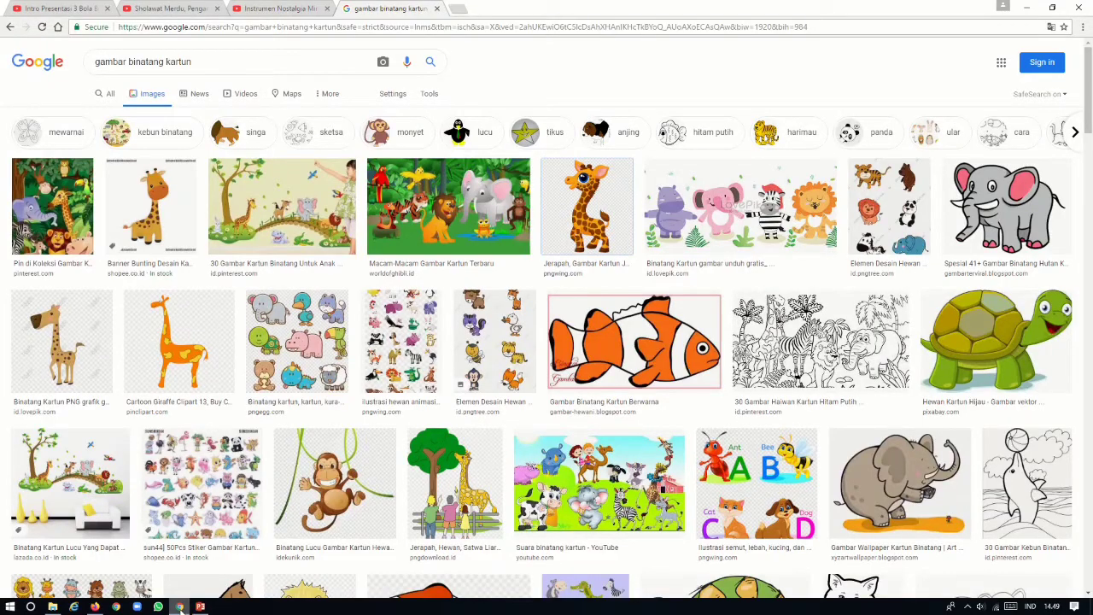
Copy the full cartoon giraffe picture from its larger preview and return to PowerPoint
click(585, 209)
right_click(725, 272)
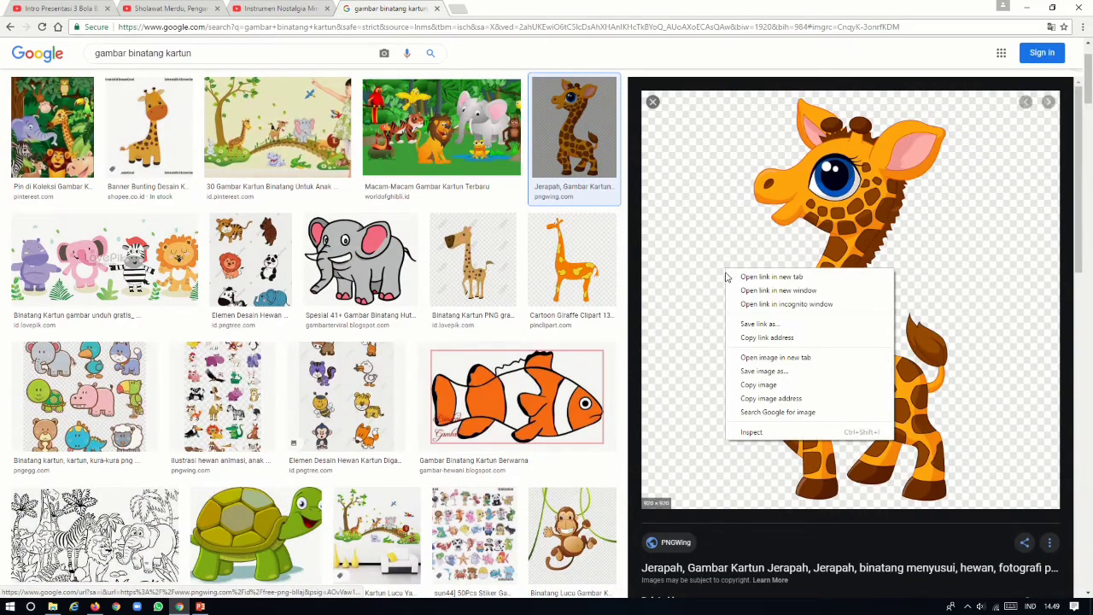
click(759, 386)
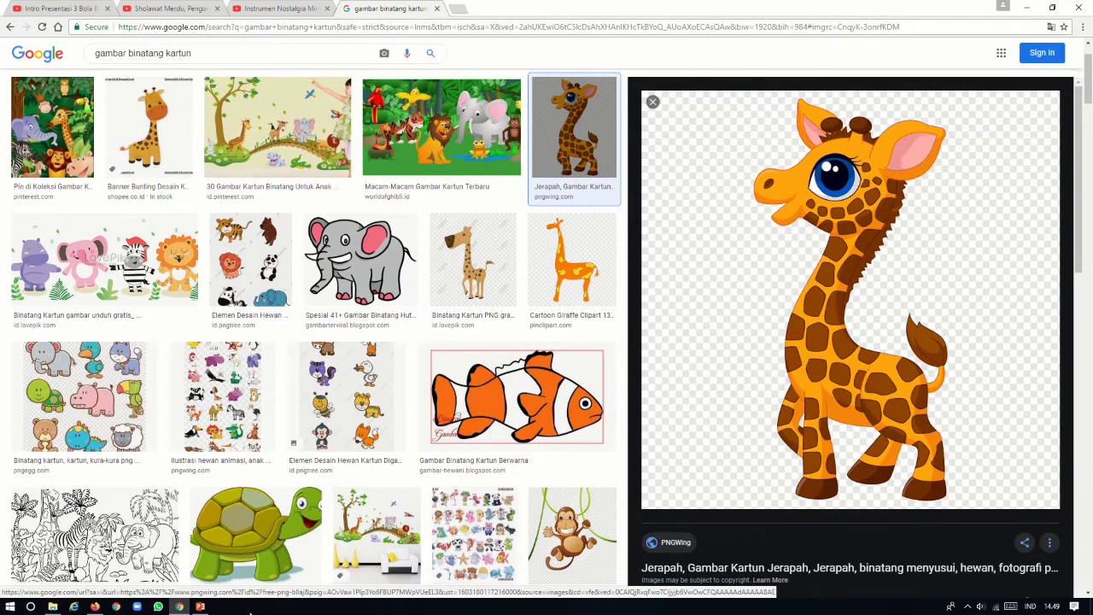
click(244, 522)
Paste the giraffe using the destination theme, shrink it, and move it to the slide centre
right_click(388, 283)
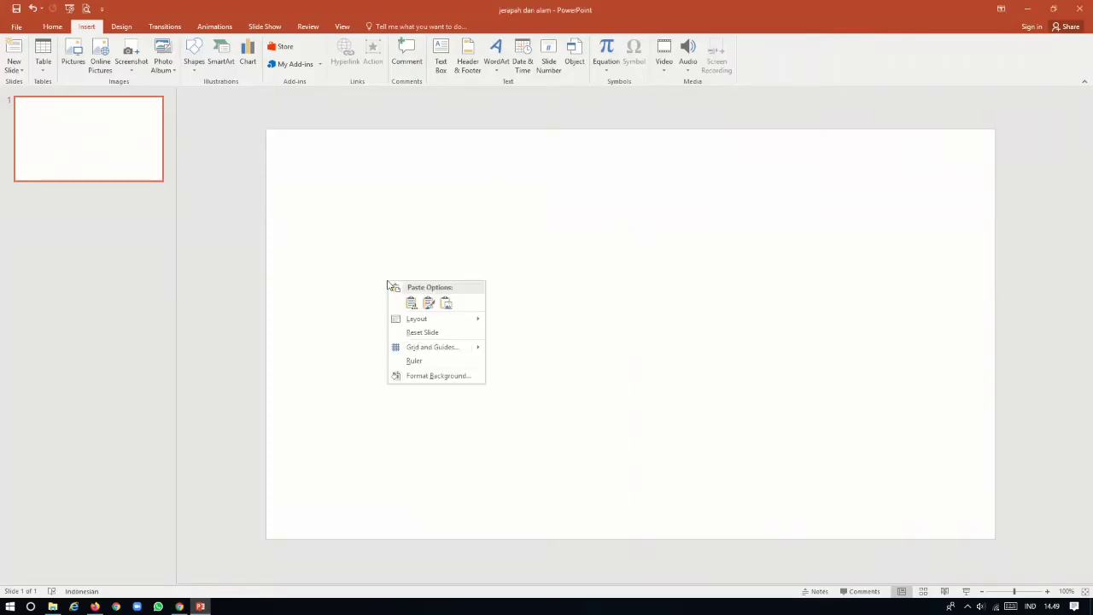
click(411, 303)
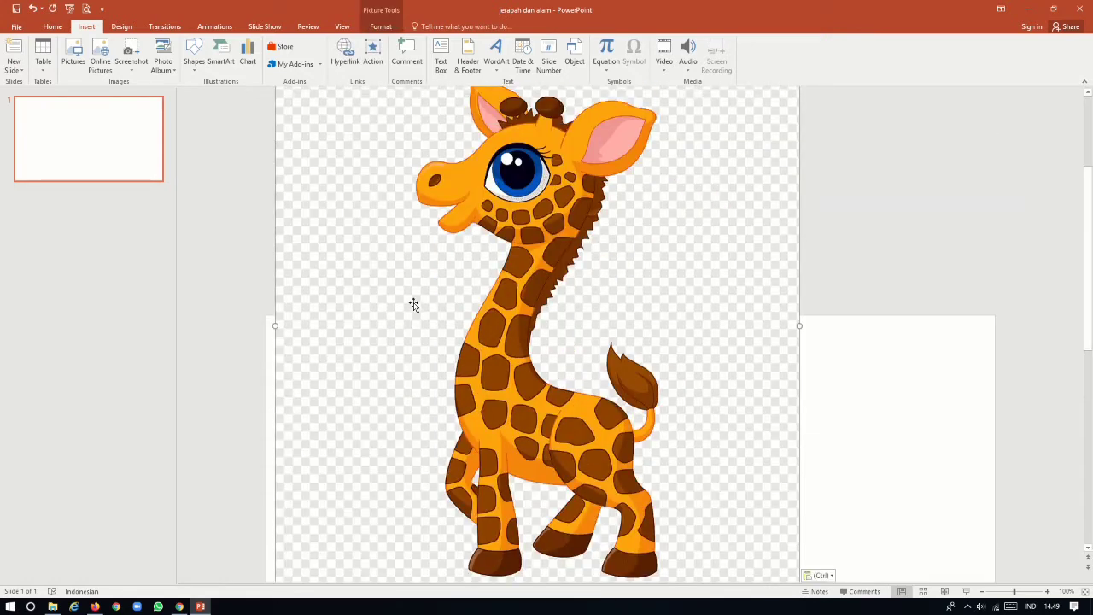
scroll(512, 288, up, 2)
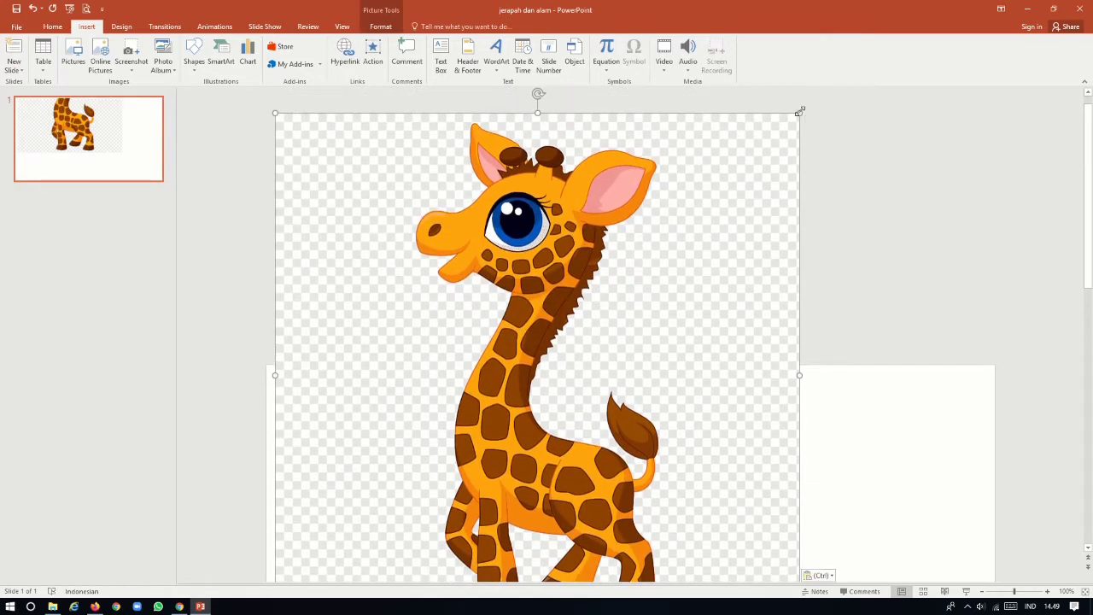
drag(798, 111, 480, 480)
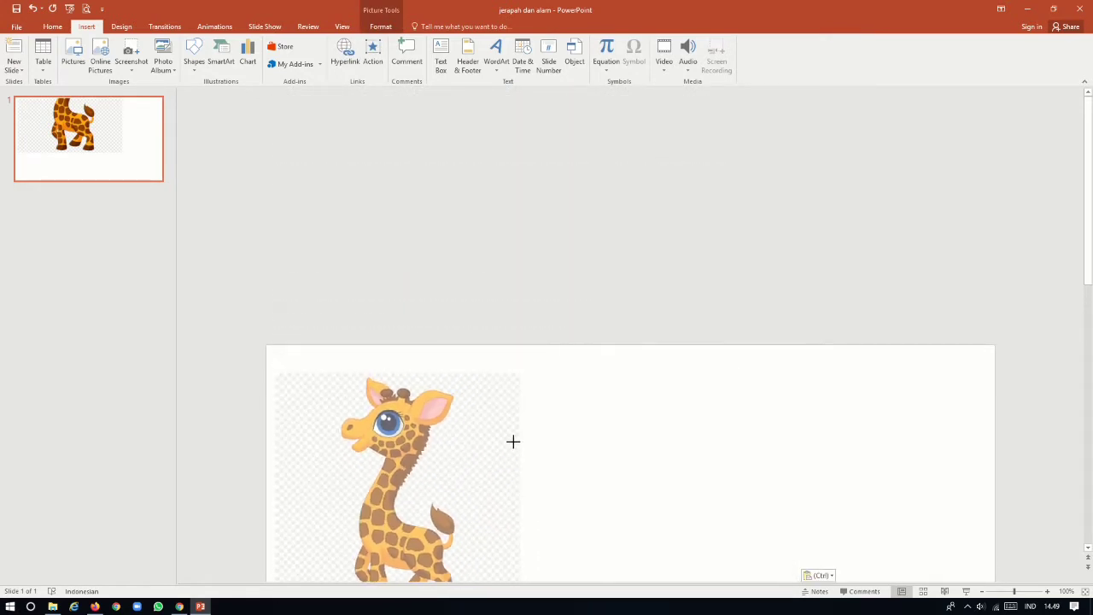
scroll(493, 473, up, 3)
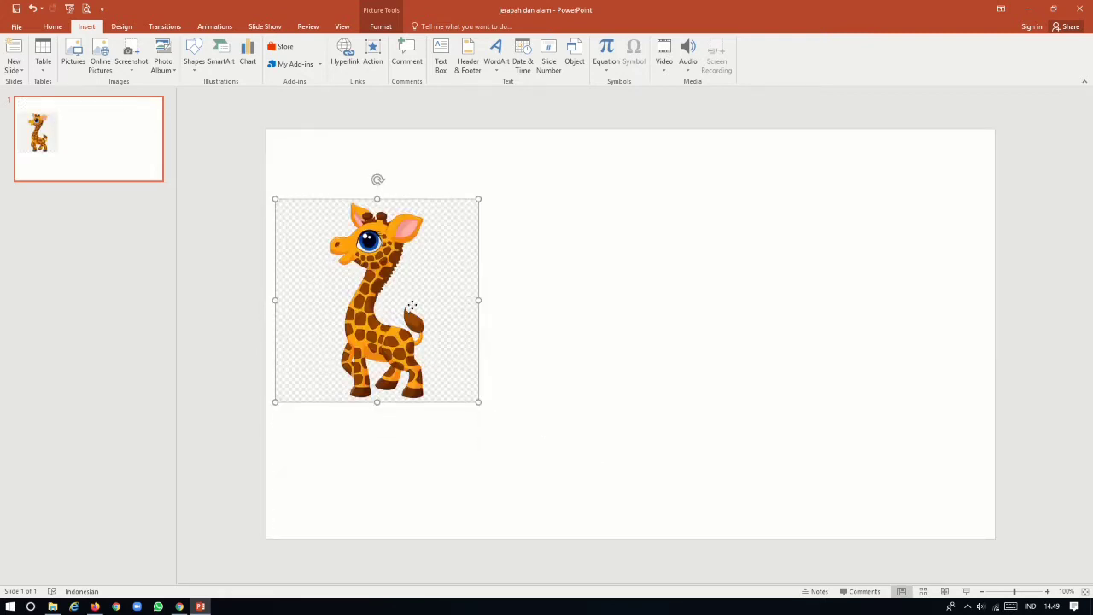
mouse_move(388, 294)
mouse_down()
mouse_move(601, 345)
mouse_move(613, 331)
mouse_up()
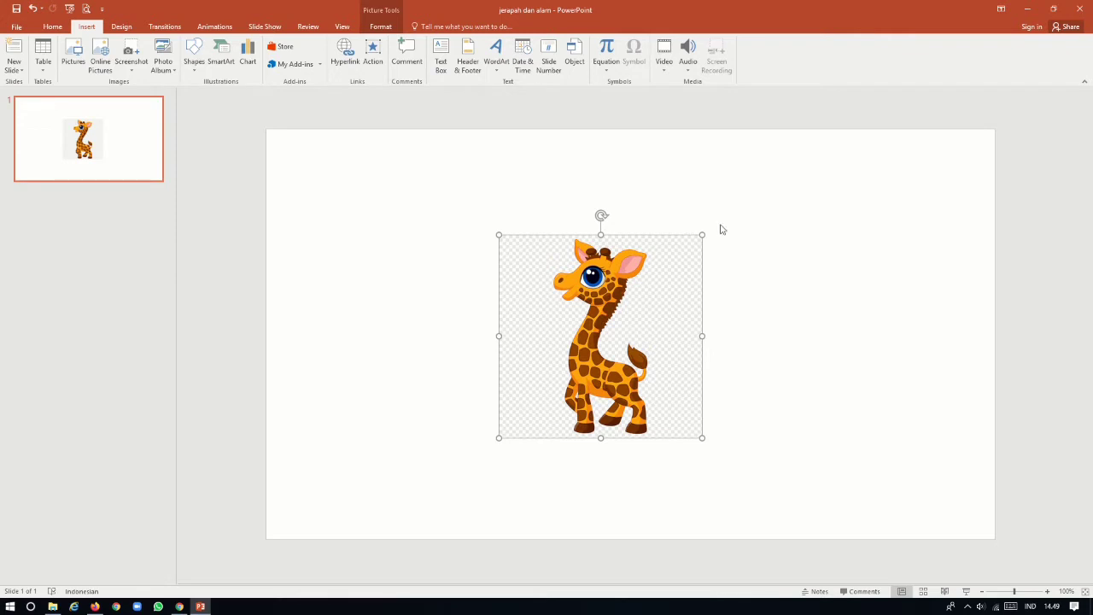
Give the slide background a solid light turquoise-green fill through Format Background
right_click(795, 223)
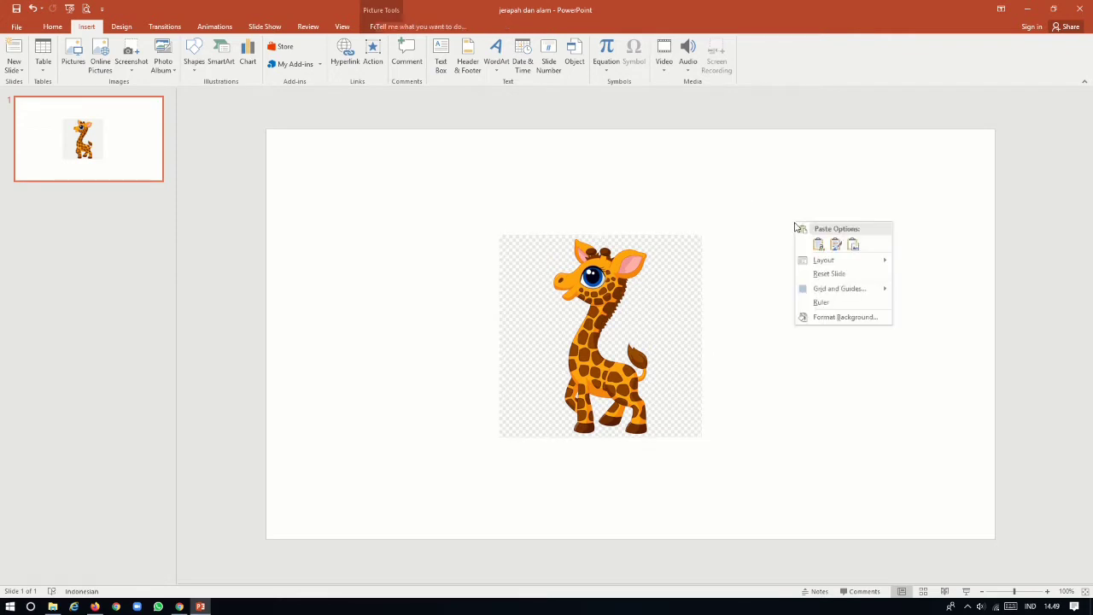
click(839, 318)
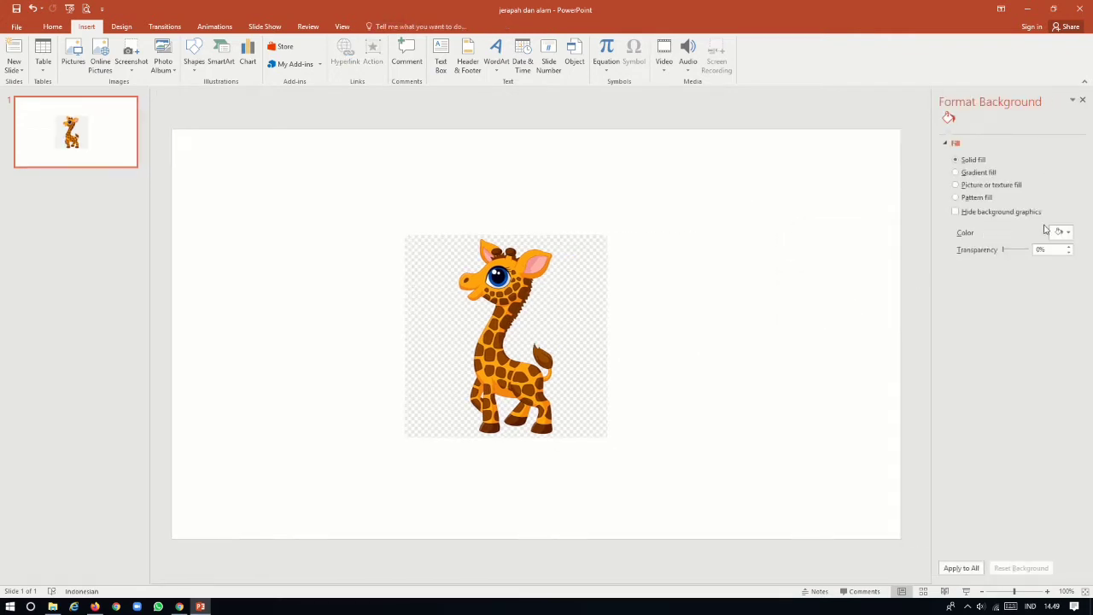
click(1067, 233)
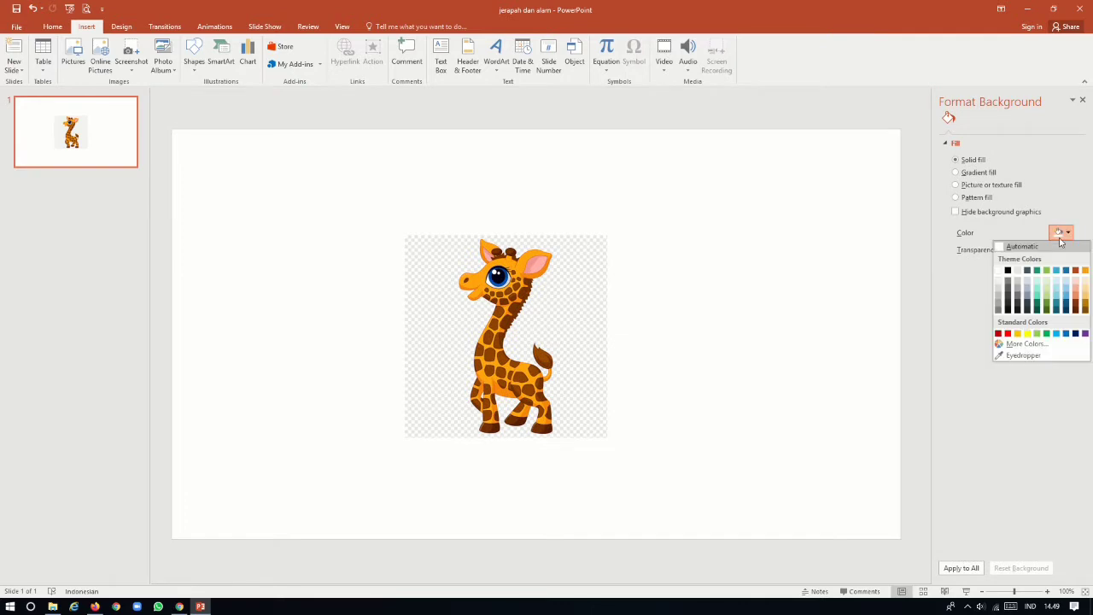
click(1047, 298)
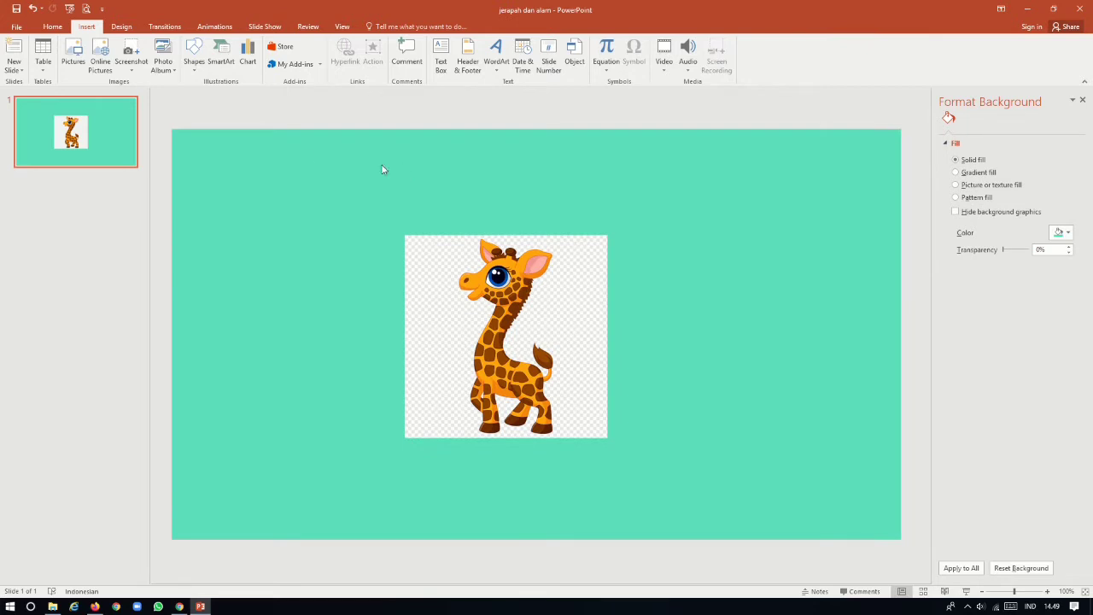
Nudge the giraffe right and start Remove Background, extending the kept area to head and feet
mouse_move(456, 310)
mouse_down()
mouse_move(539, 320)
mouse_move(488, 312)
mouse_up()
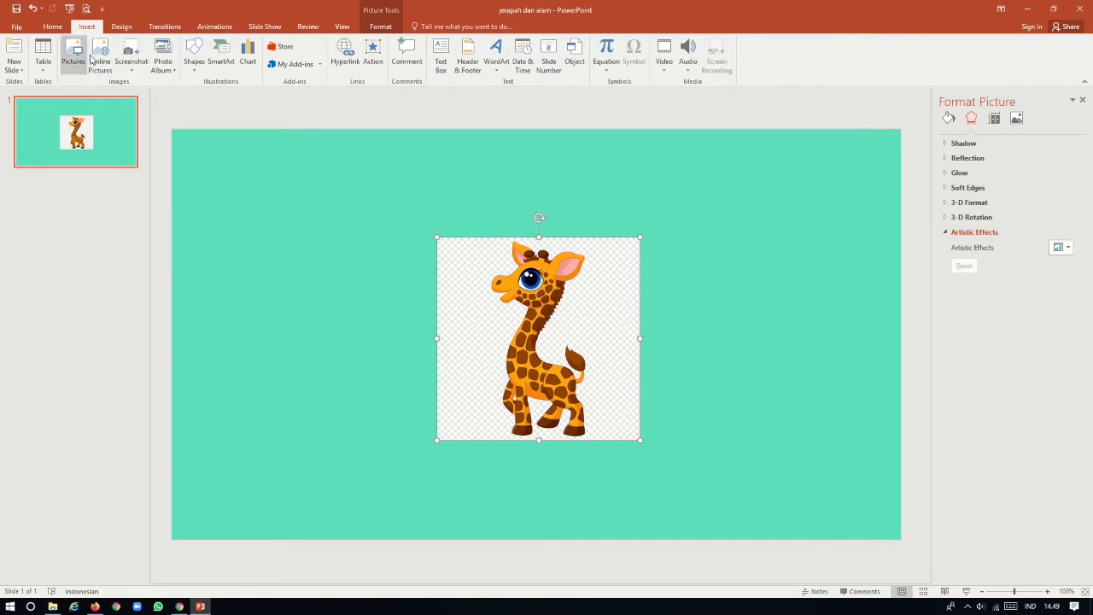
click(386, 28)
click(27, 60)
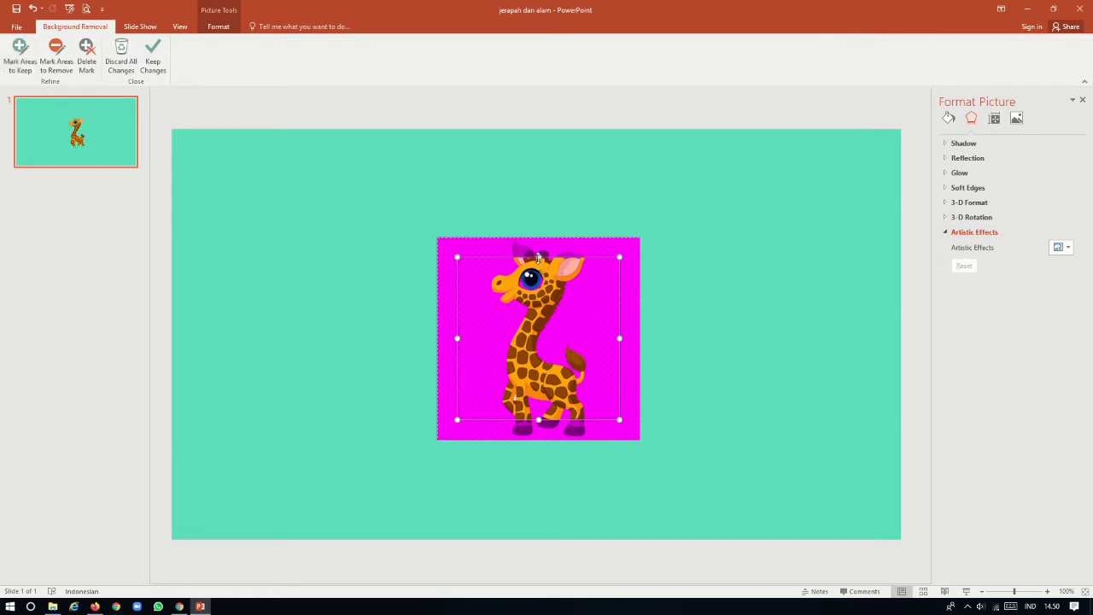
drag(539, 256, 541, 240)
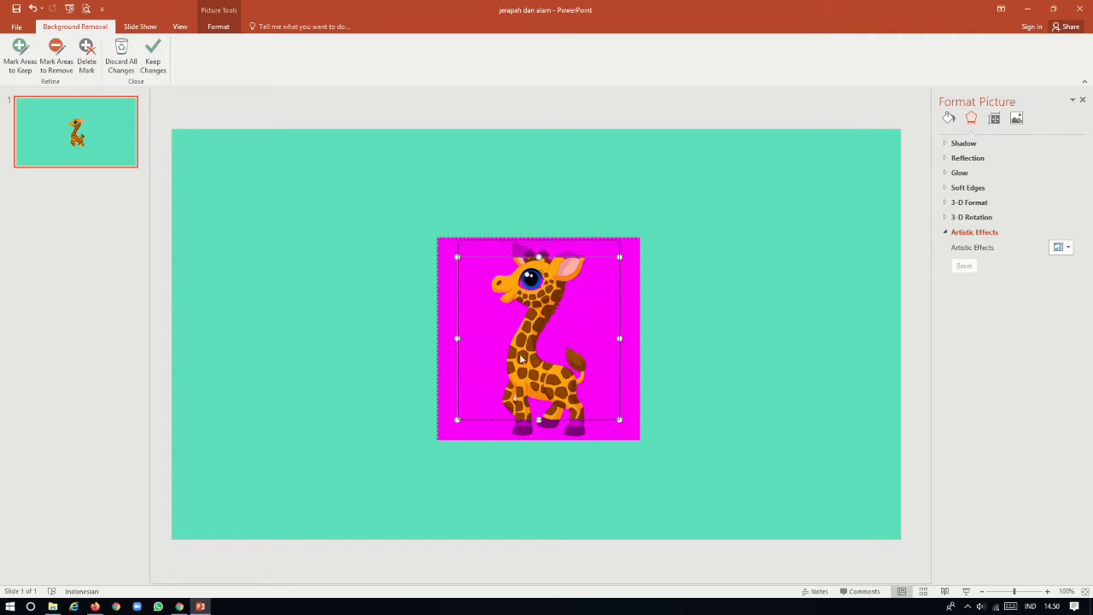
drag(539, 419, 538, 439)
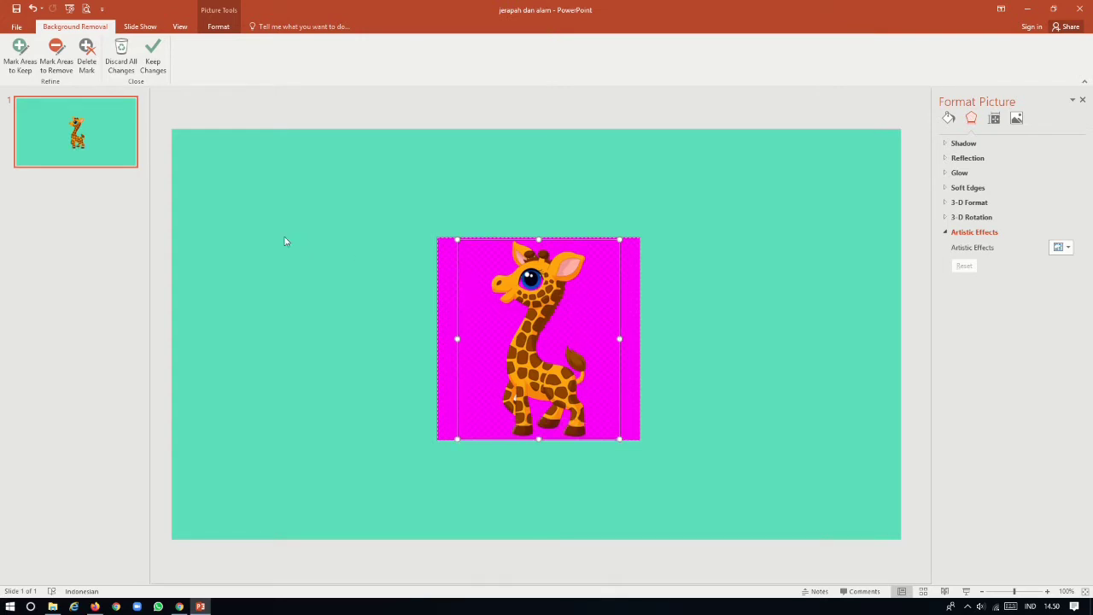
Mark the giraffe's eye as an area to keep and apply the background removal
click(20, 53)
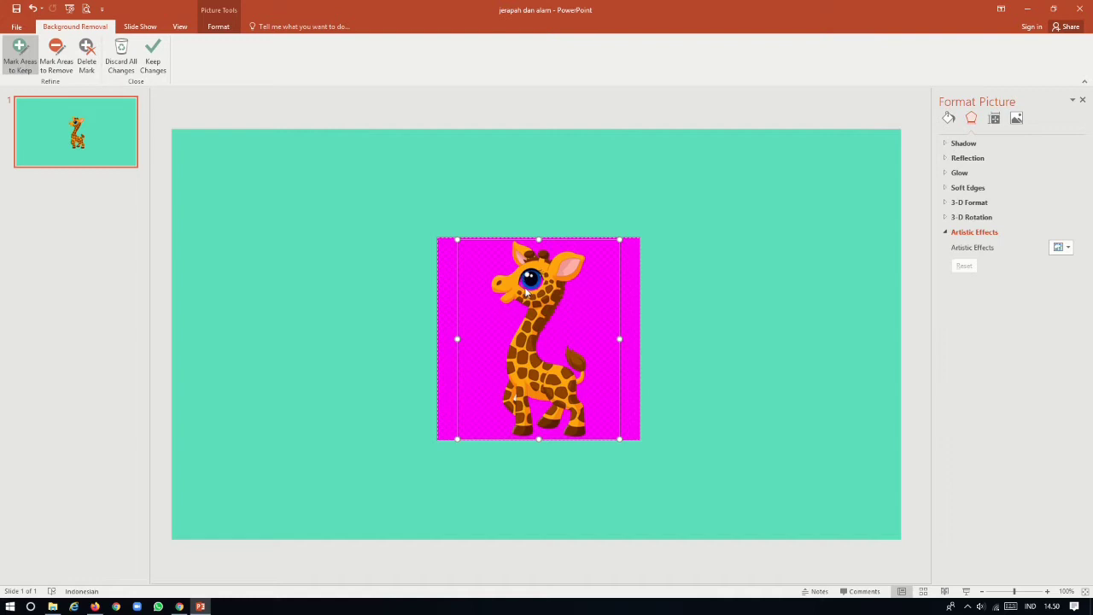
click(523, 282)
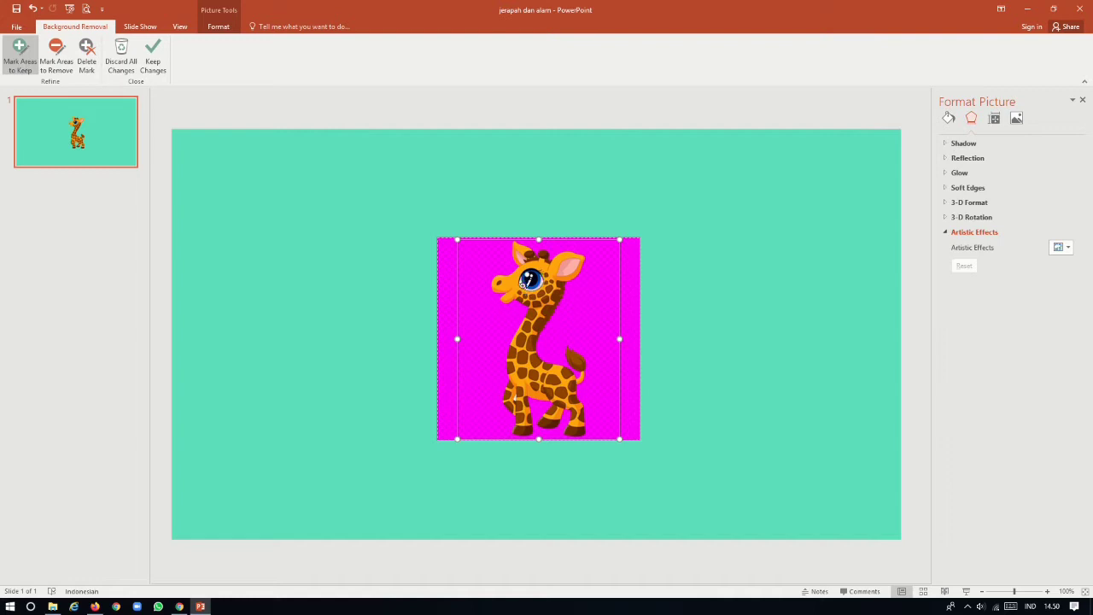
click(153, 58)
click(386, 325)
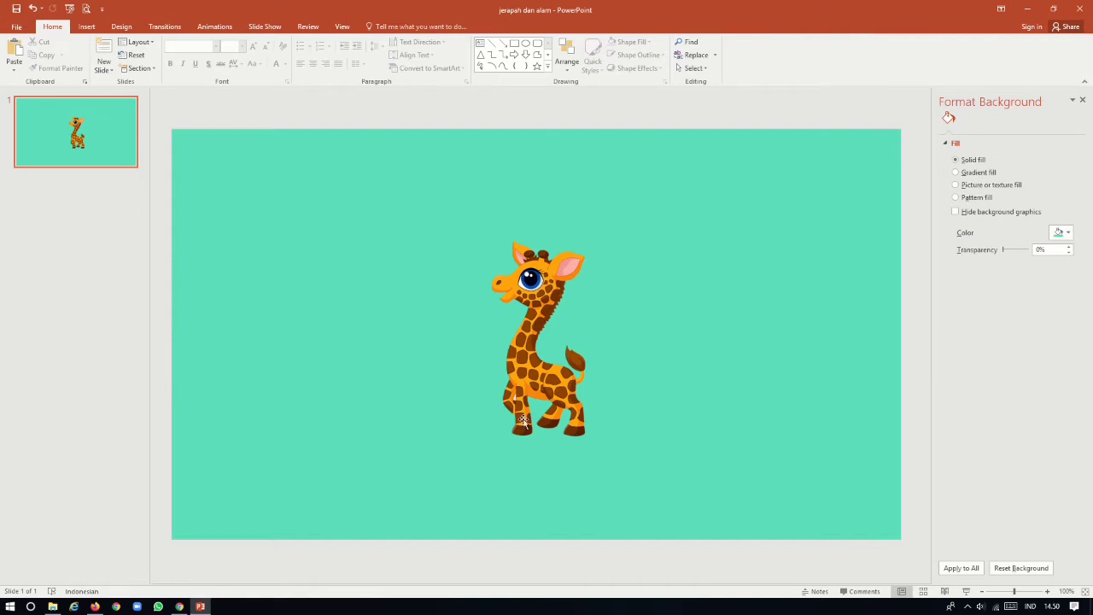
Save the background-free giraffe as 'jerapah' PNG in Pictures and close the Format Picture pane
click(533, 326)
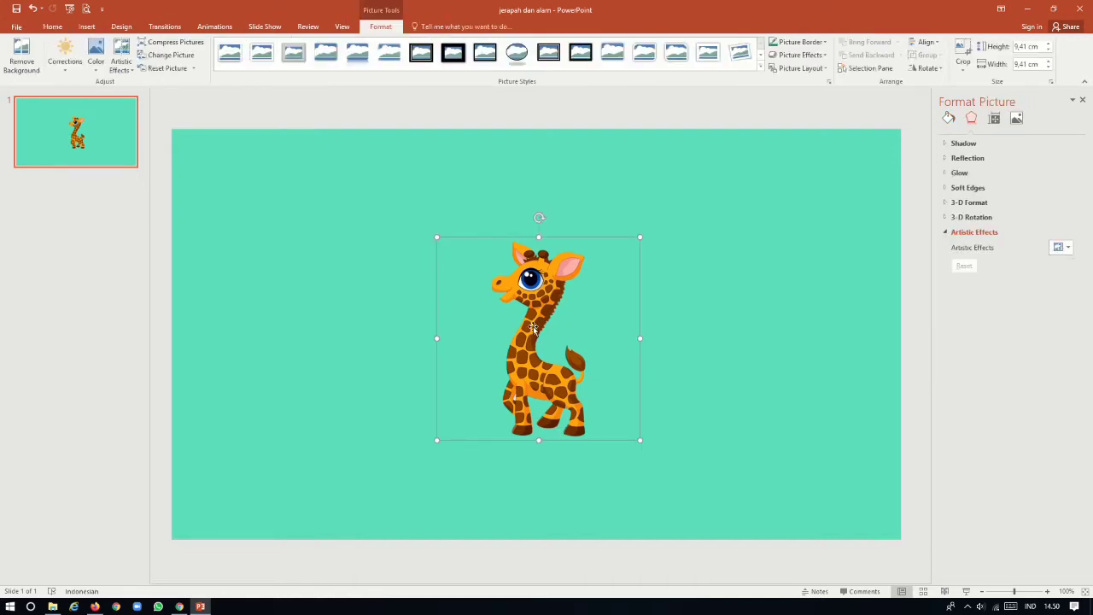
right_click(533, 326)
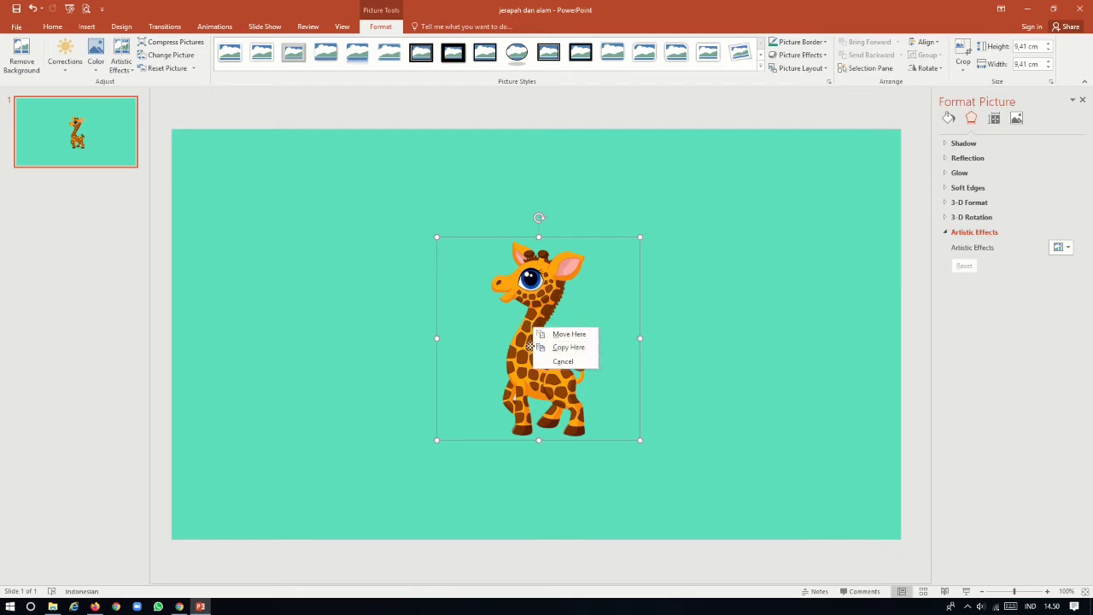
right_click(503, 335)
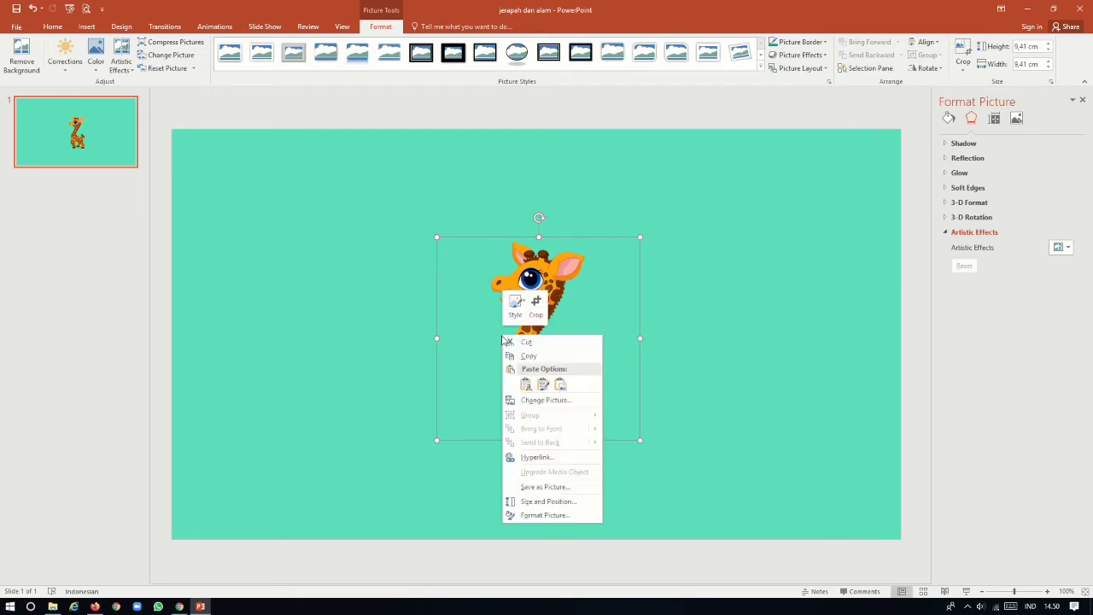
click(545, 487)
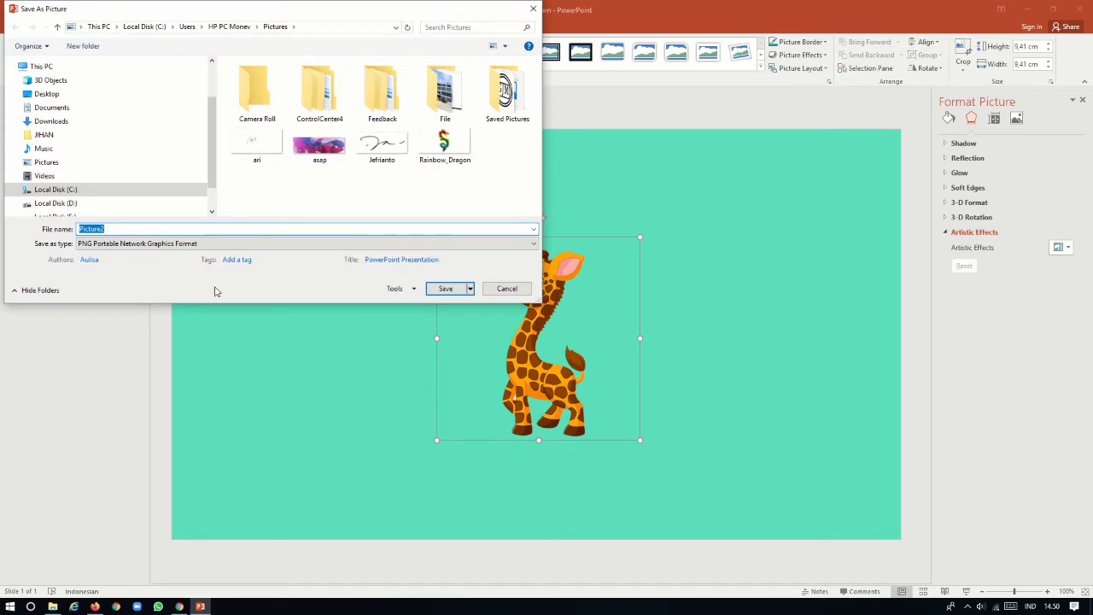
text(jef)
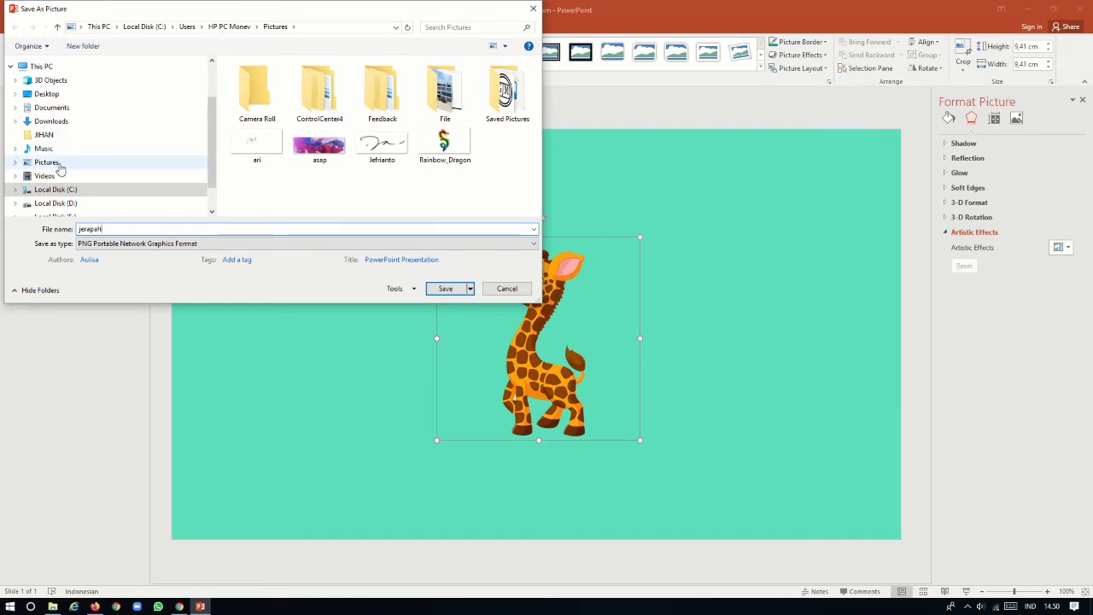
click(444, 289)
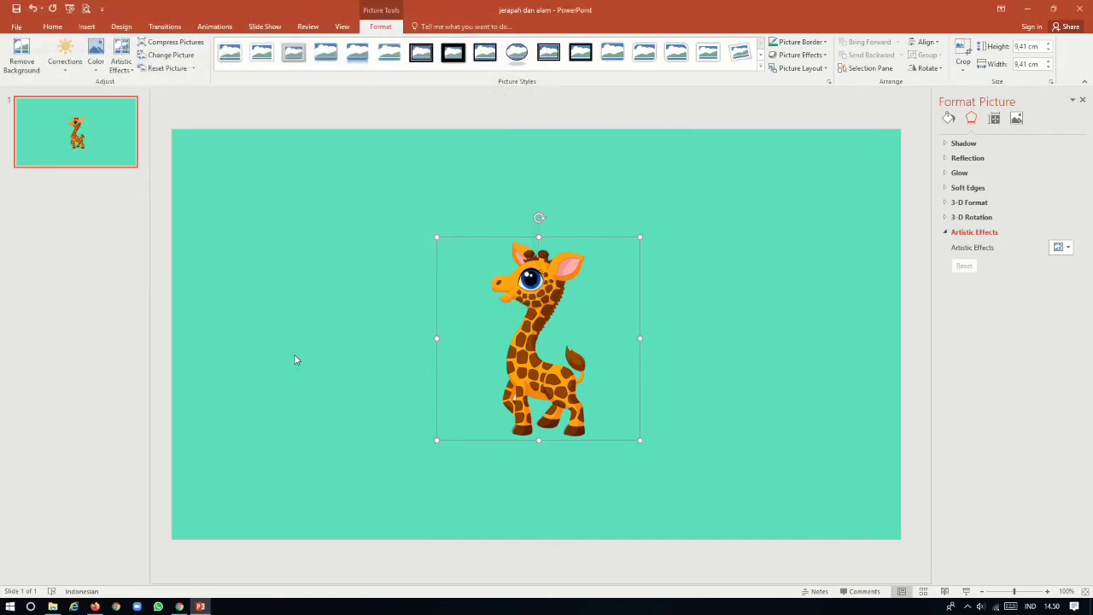
click(1082, 100)
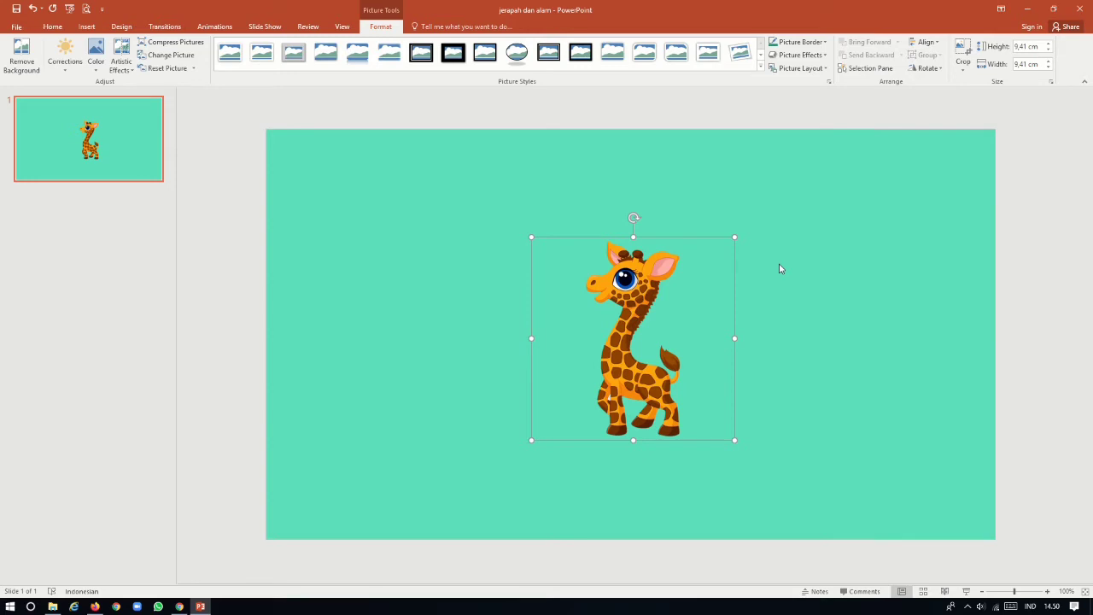
Delete the giraffe and insert the saved 'jerapah' PNG from the Pictures folder instead
key(Delete)
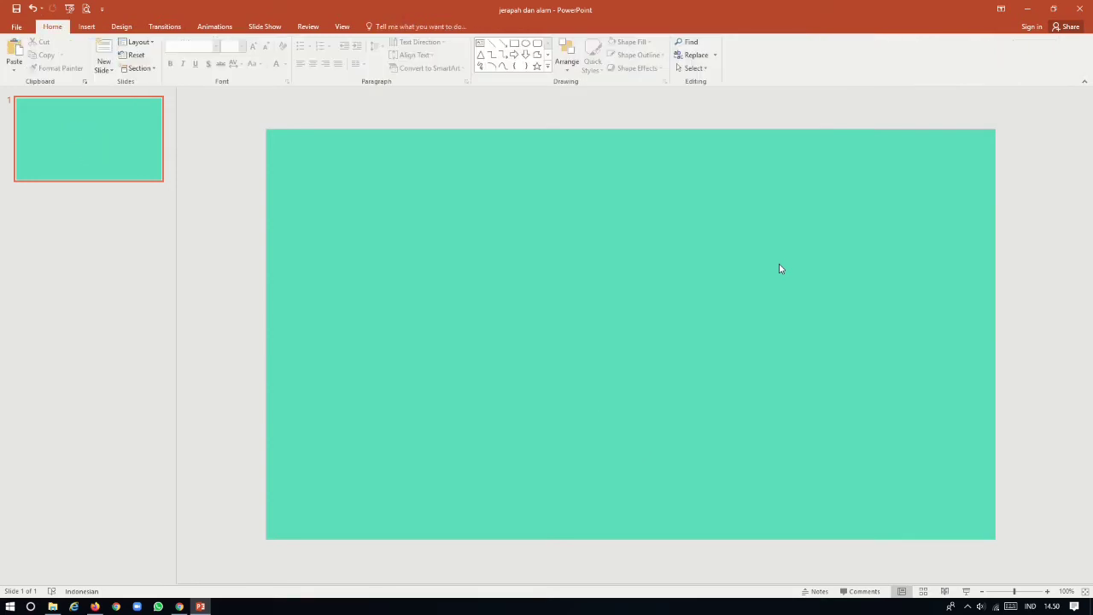
click(87, 27)
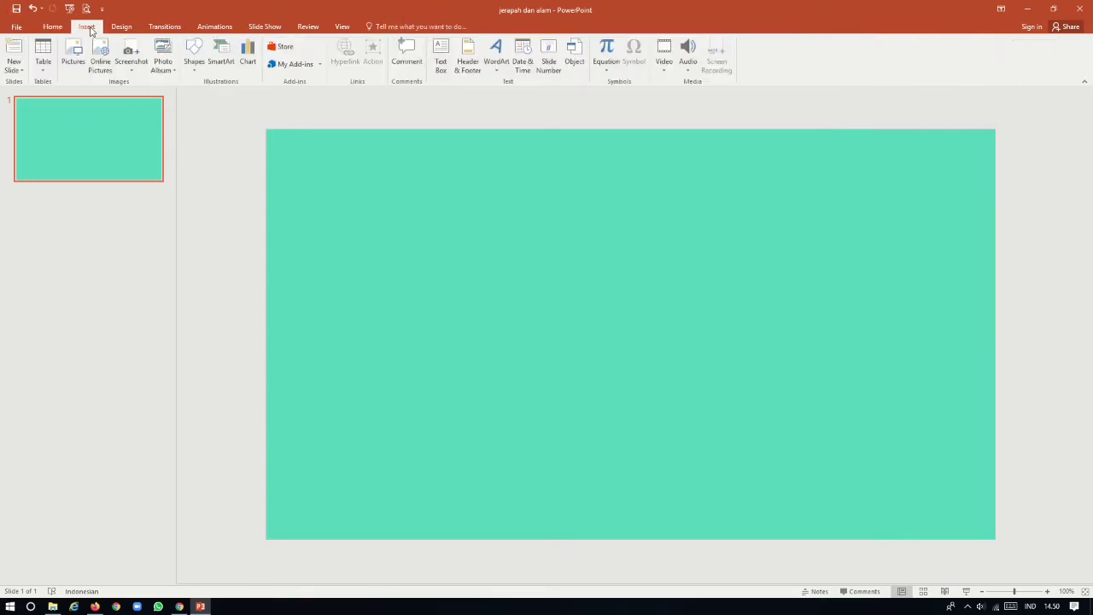
click(74, 56)
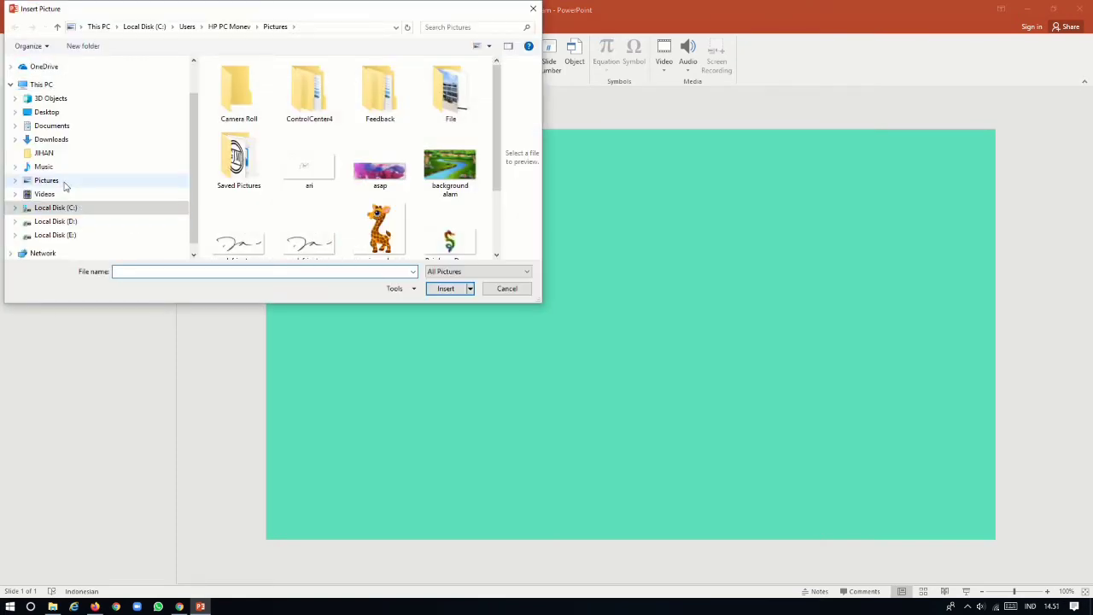
click(65, 186)
click(384, 232)
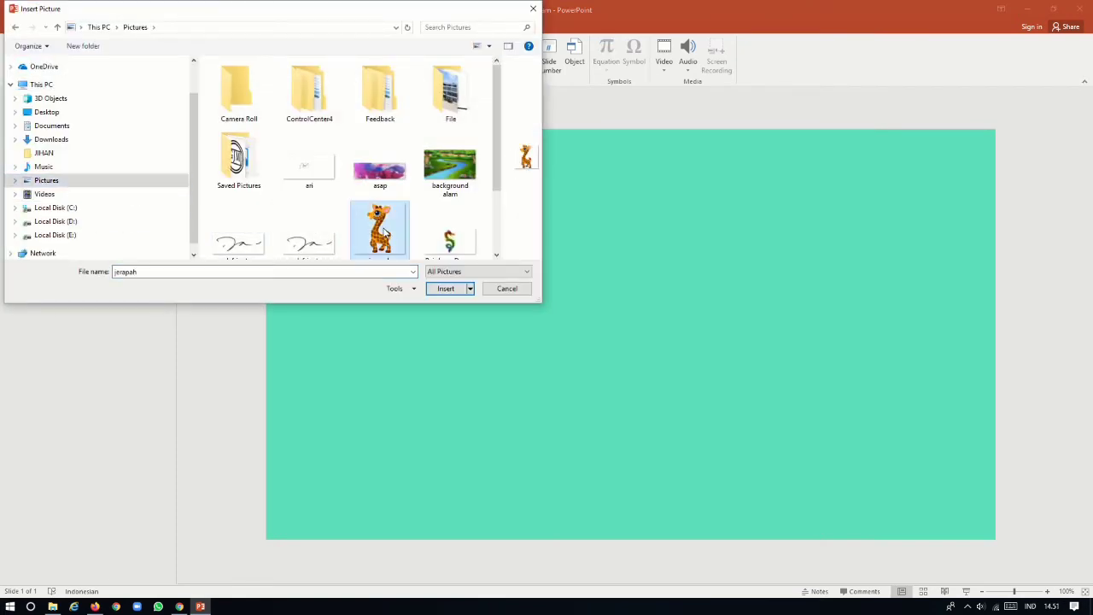
click(446, 289)
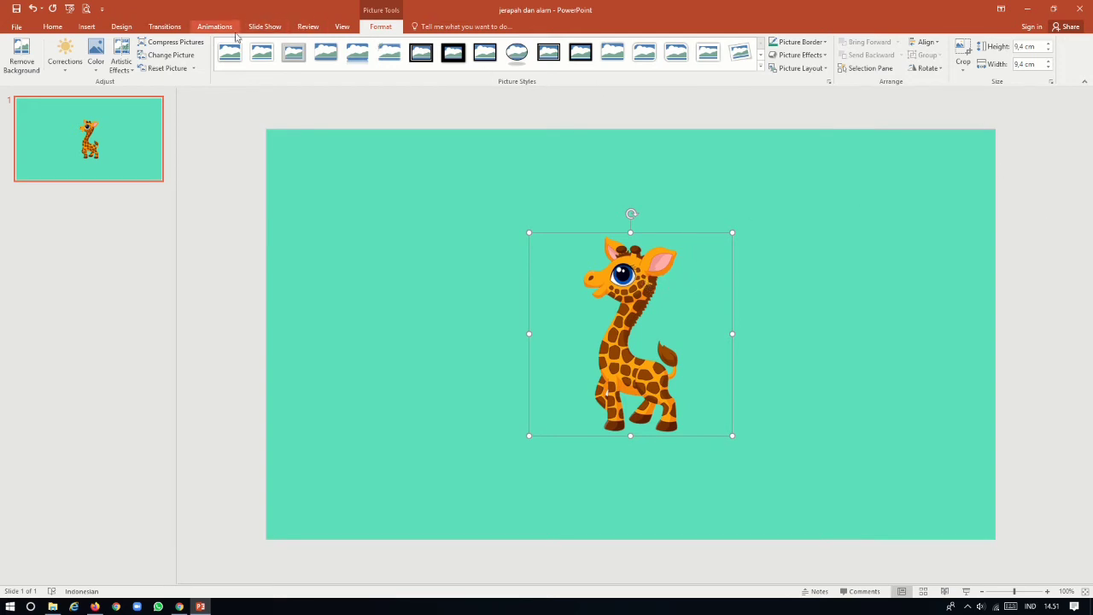
Set the slide background to a picture fill using the 'background alam' forest river image
right_click(851, 250)
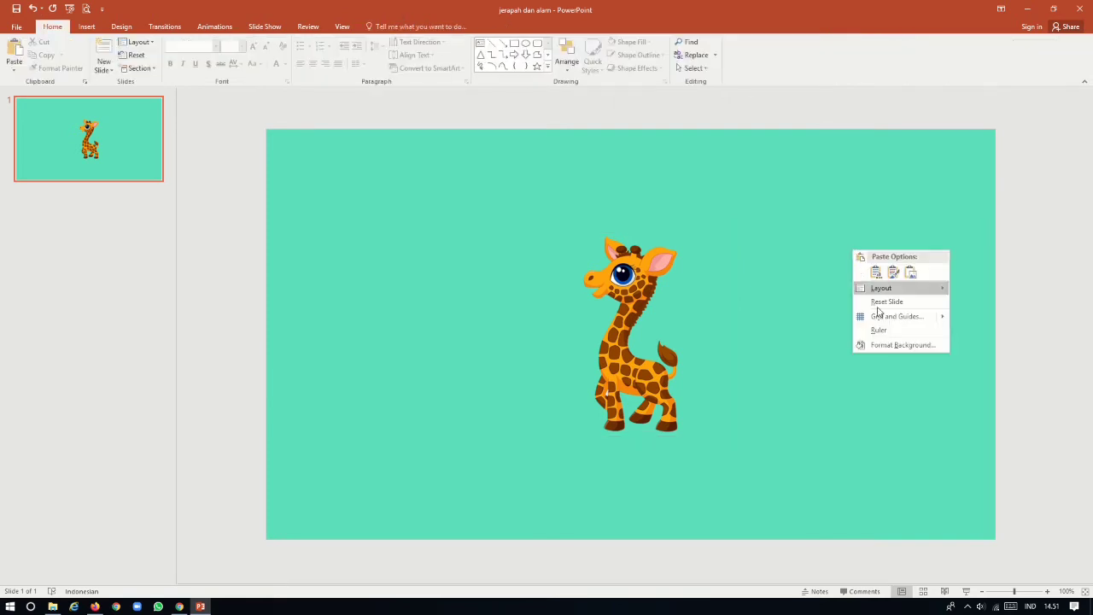
click(896, 352)
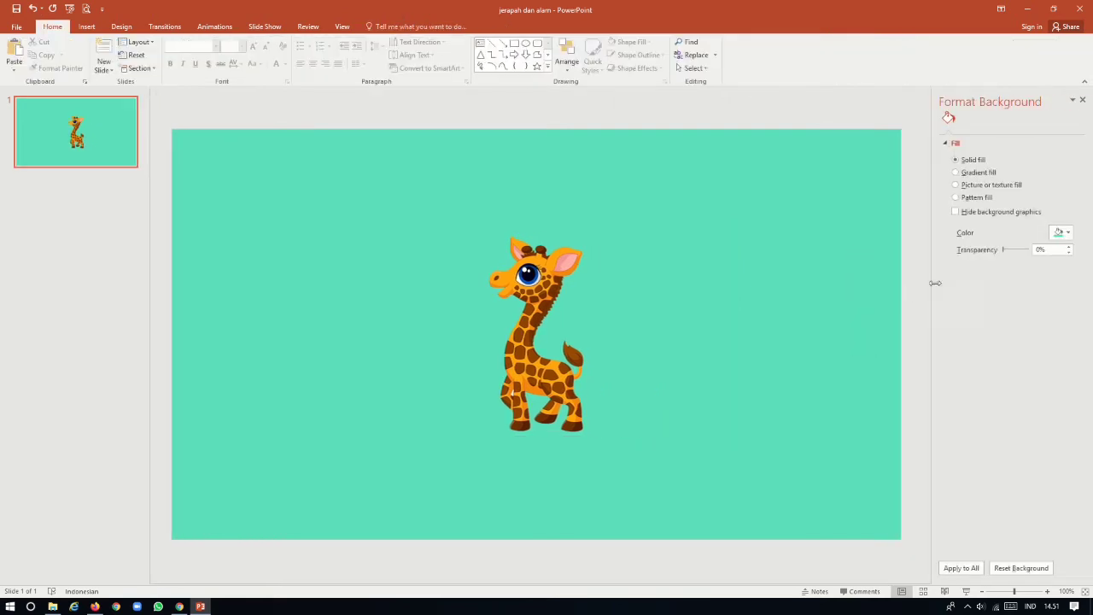
click(955, 184)
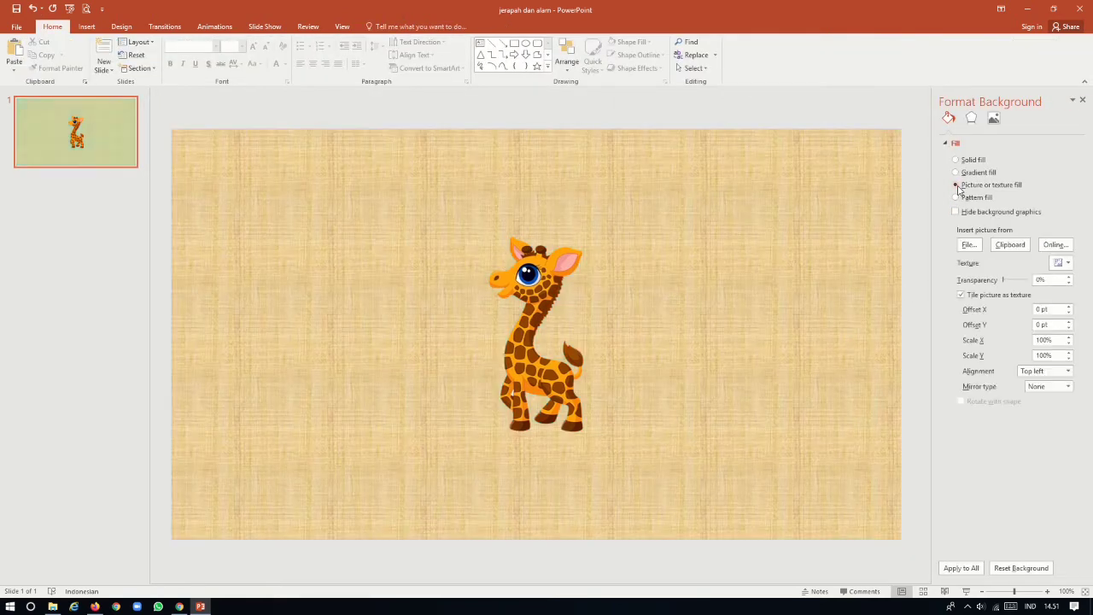
click(970, 246)
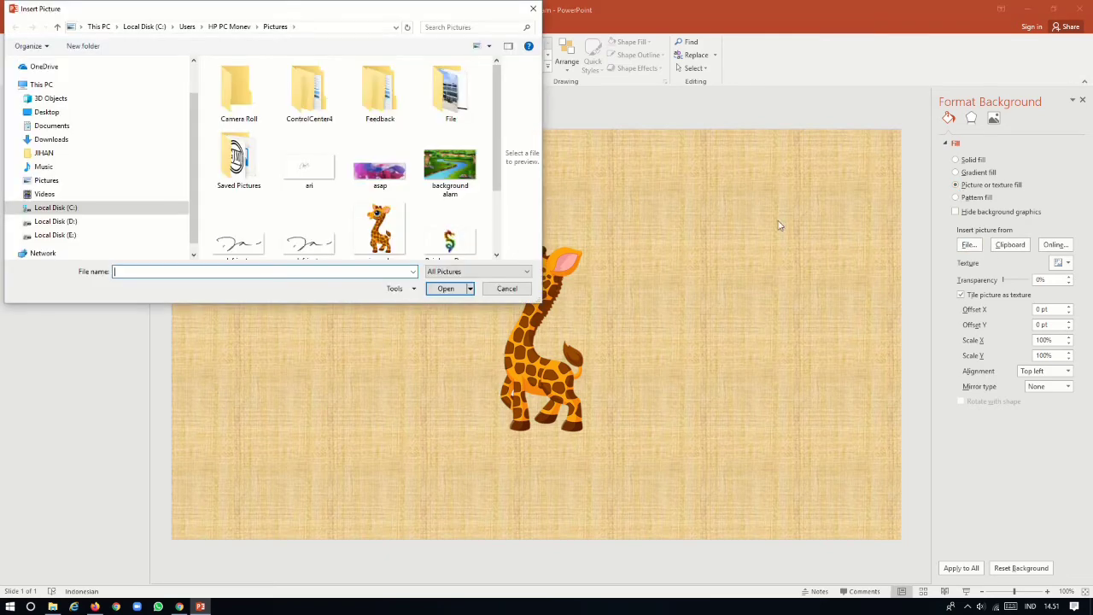
click(462, 179)
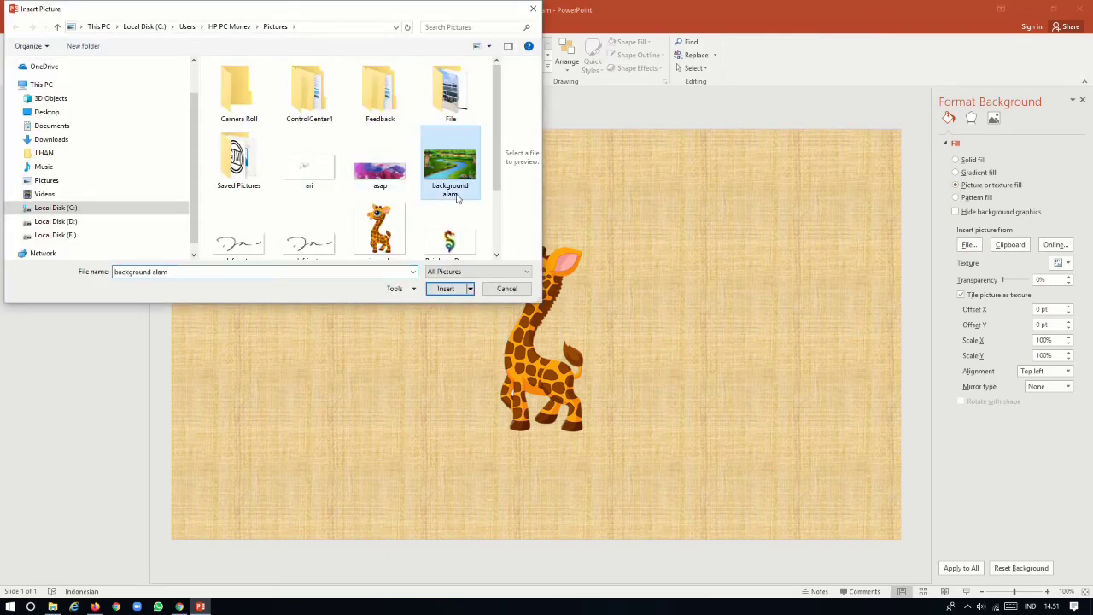
click(443, 291)
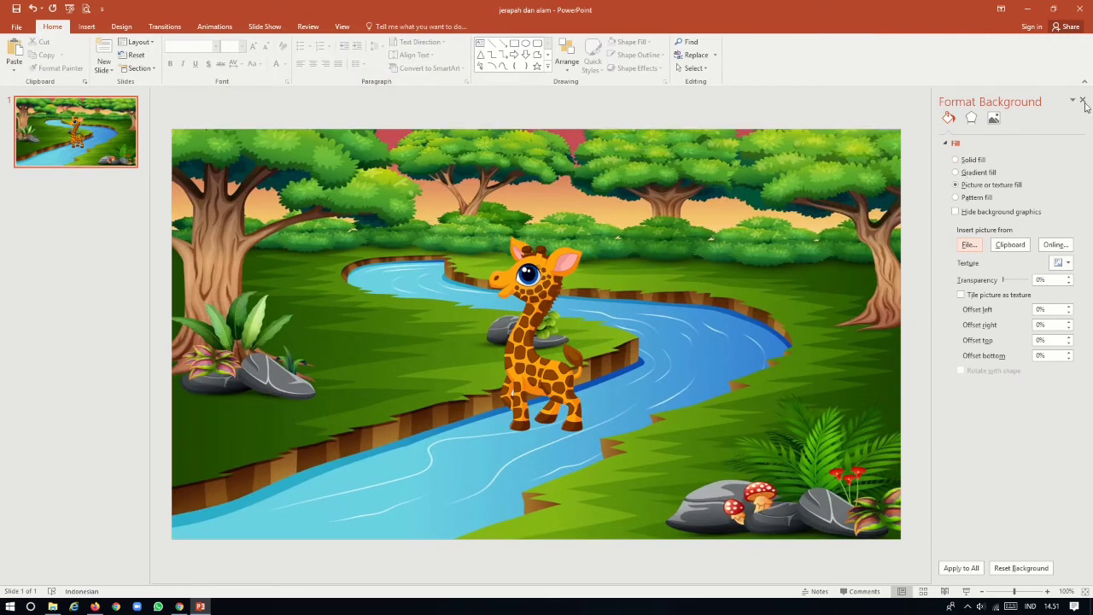
Close the background pane and move the giraffe up-left onto the near grassy riverbank
click(1082, 100)
mouse_move(630, 338)
mouse_down()
mouse_move(531, 281)
mouse_move(533, 266)
mouse_up()
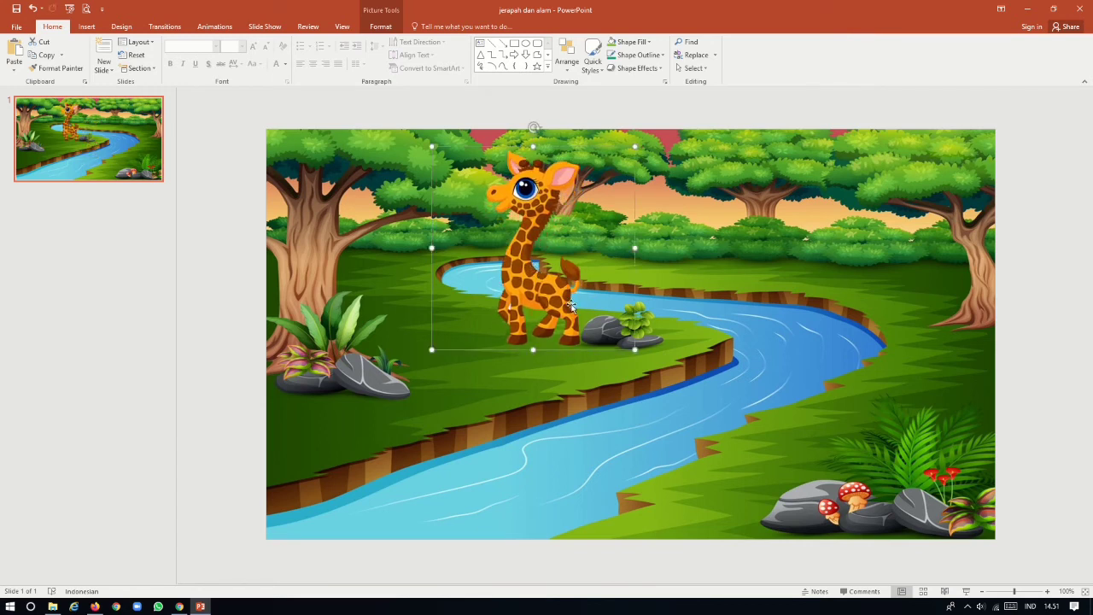
click(894, 328)
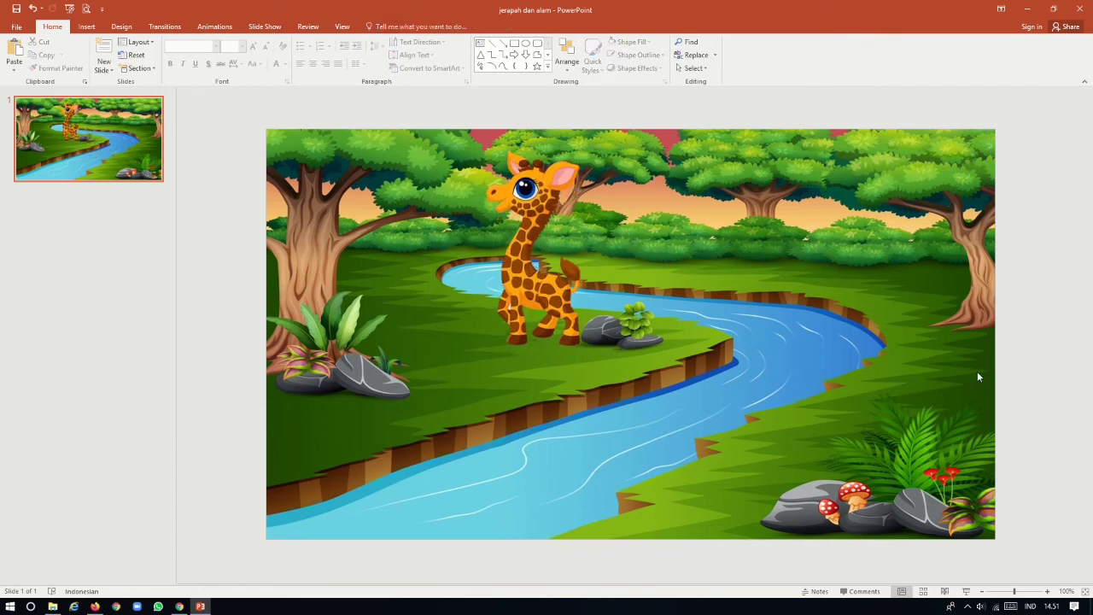
click(968, 592)
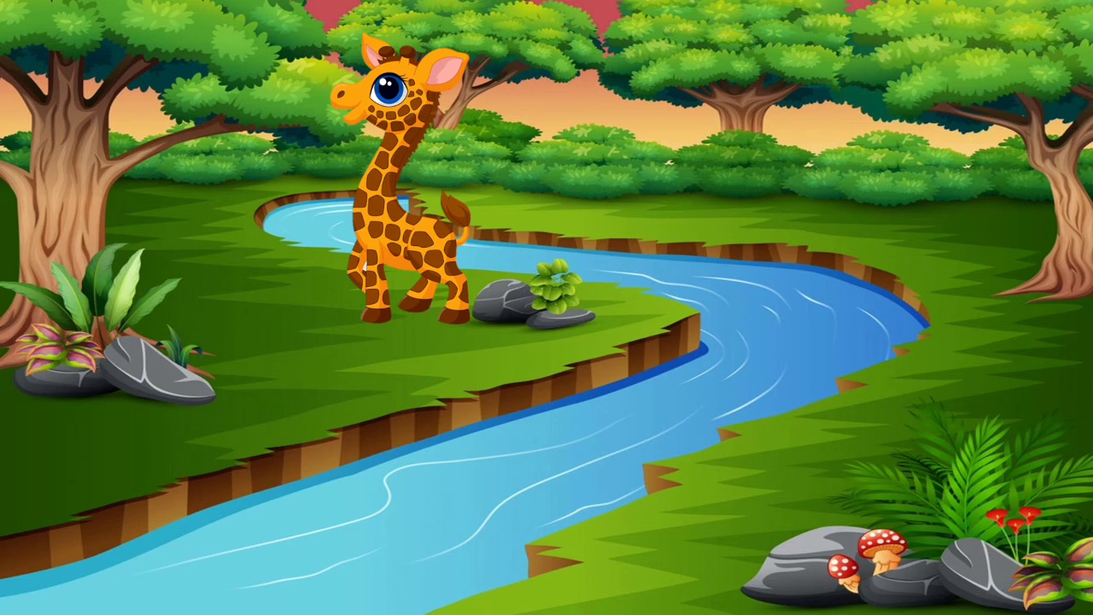
key(Escape)
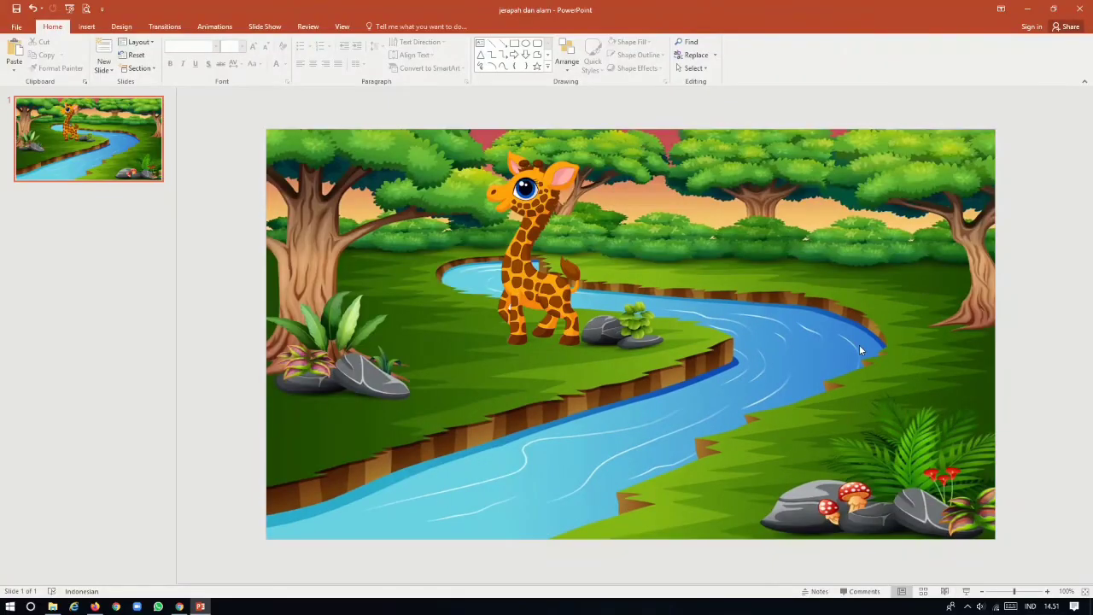